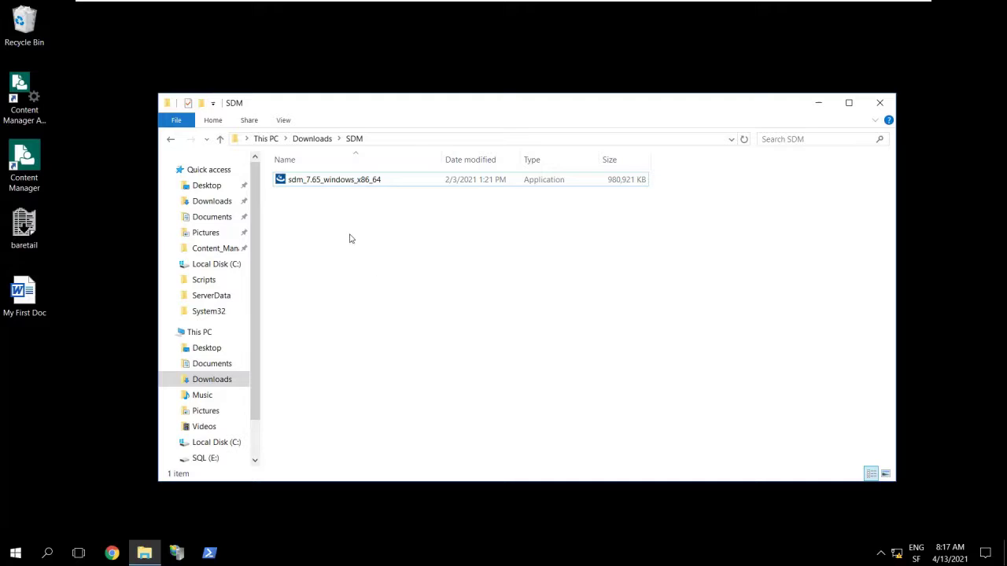
- Run the sdm_7.65_windows_x86_64 installer as administrator from the SDM folder
click(329, 186)
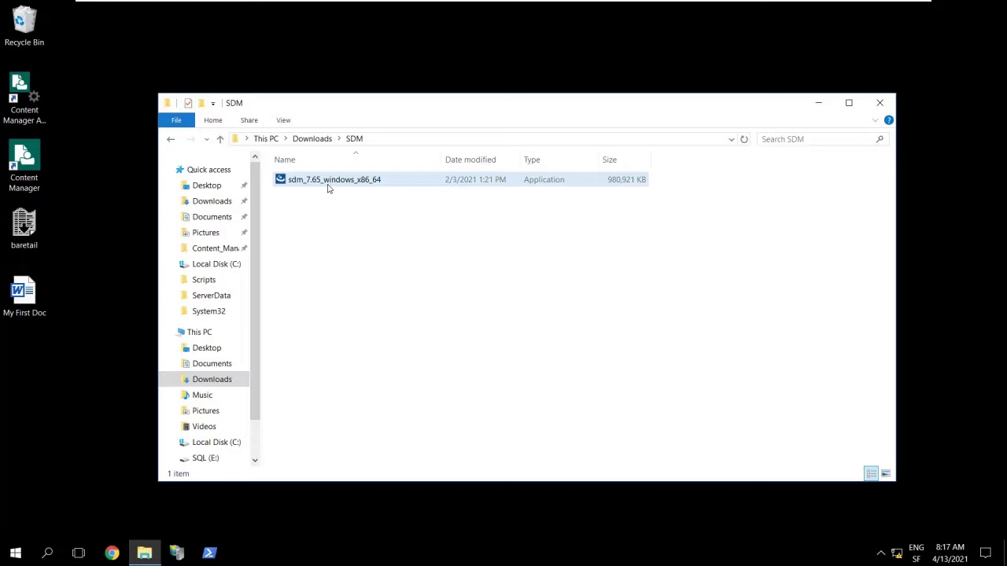
right_click(396, 184)
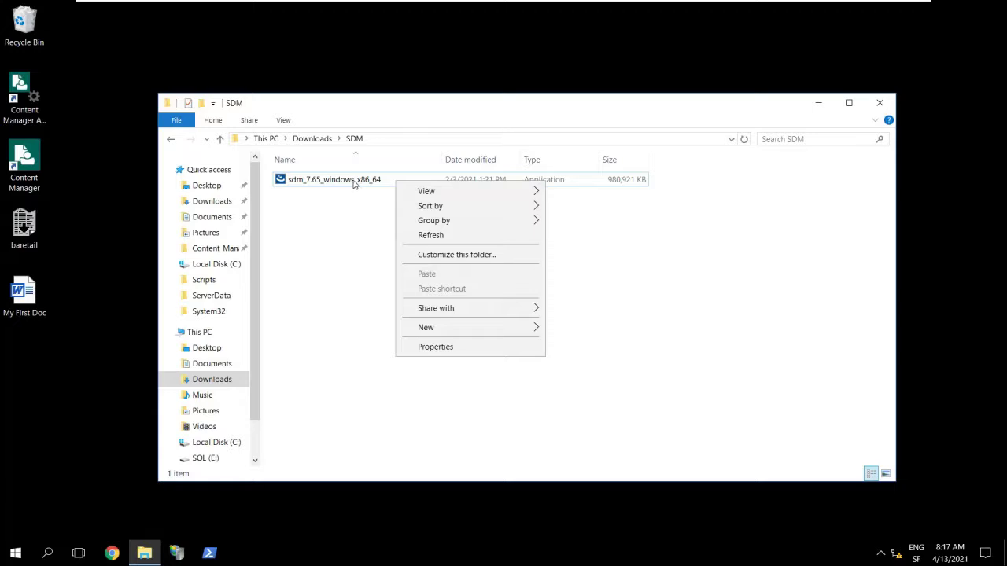
right_click(353, 183)
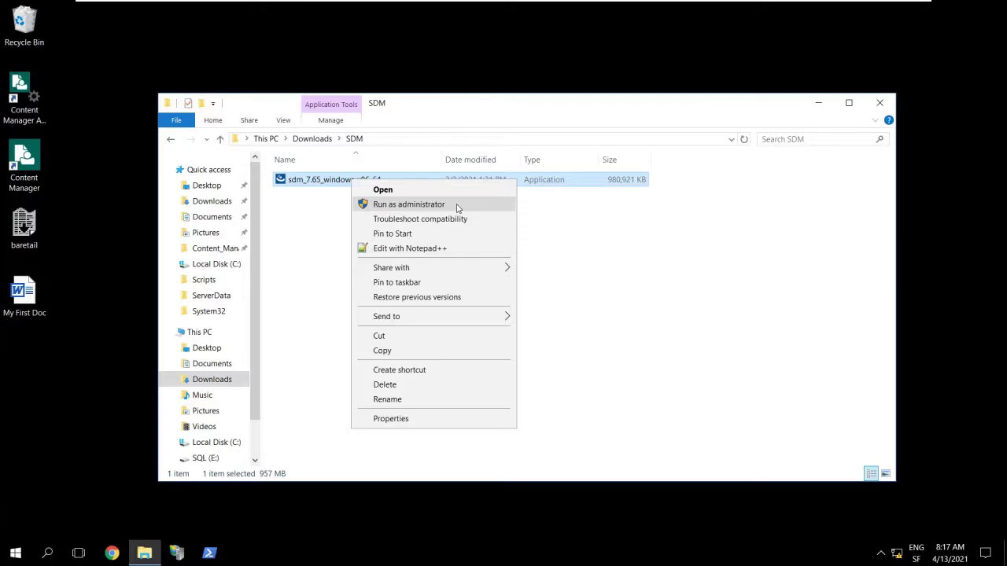
click(458, 206)
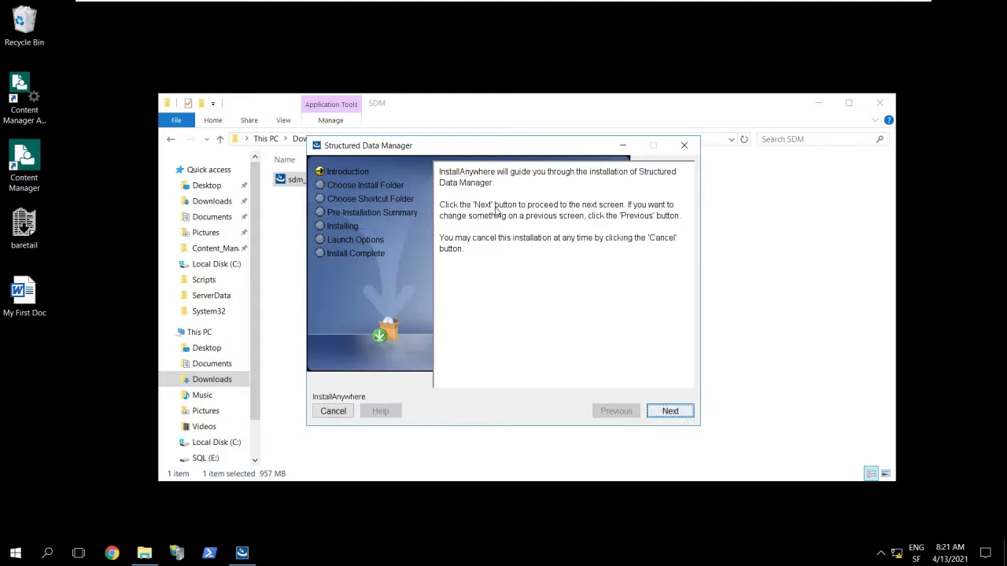
- Minimize File Explorer so only the installer's Introduction page remains
click(824, 106)
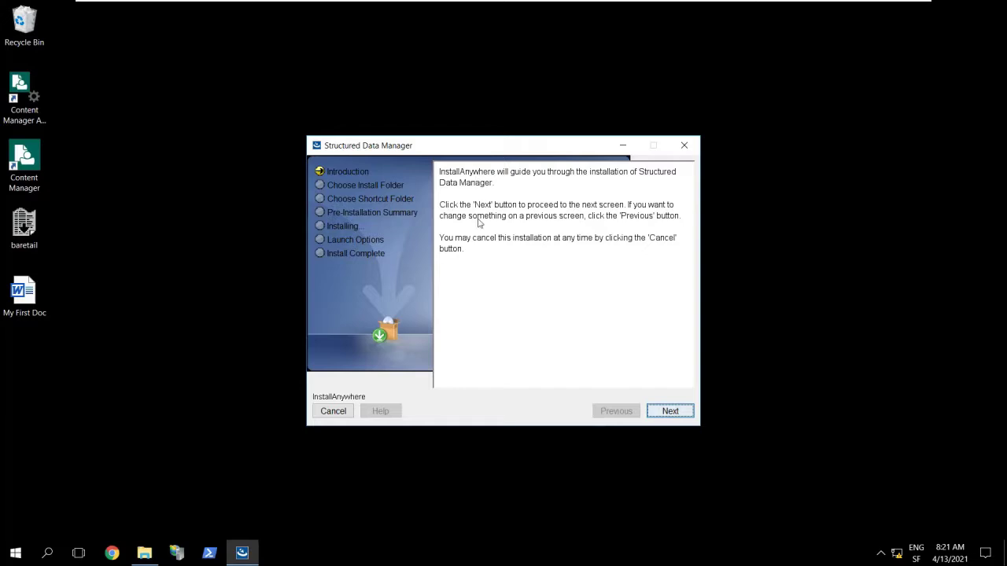
- Accept install folder C:\SDM\SDM765 with Create Icons for All Users ticked, reaching the Pre-Installation Summary
click(671, 411)
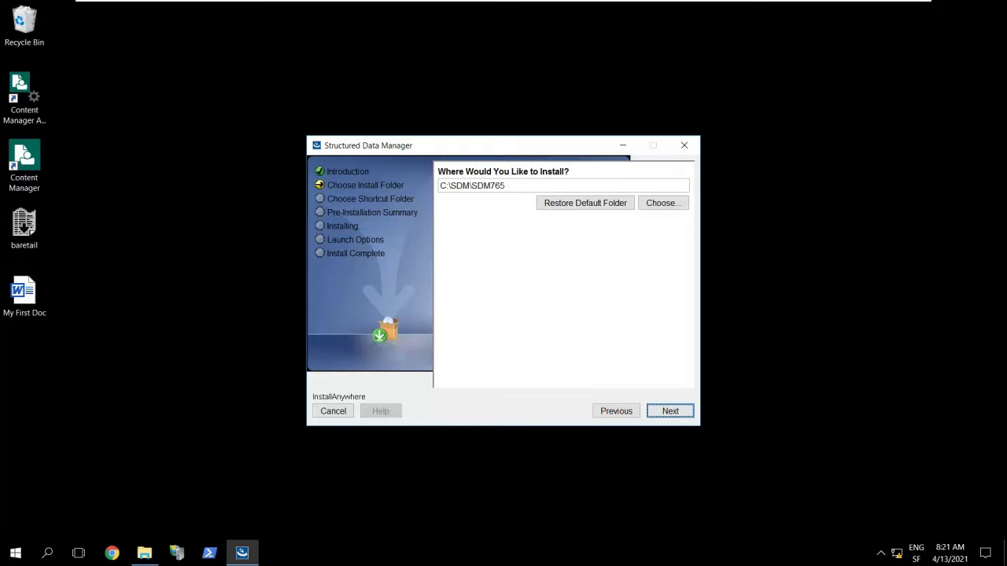
click(671, 412)
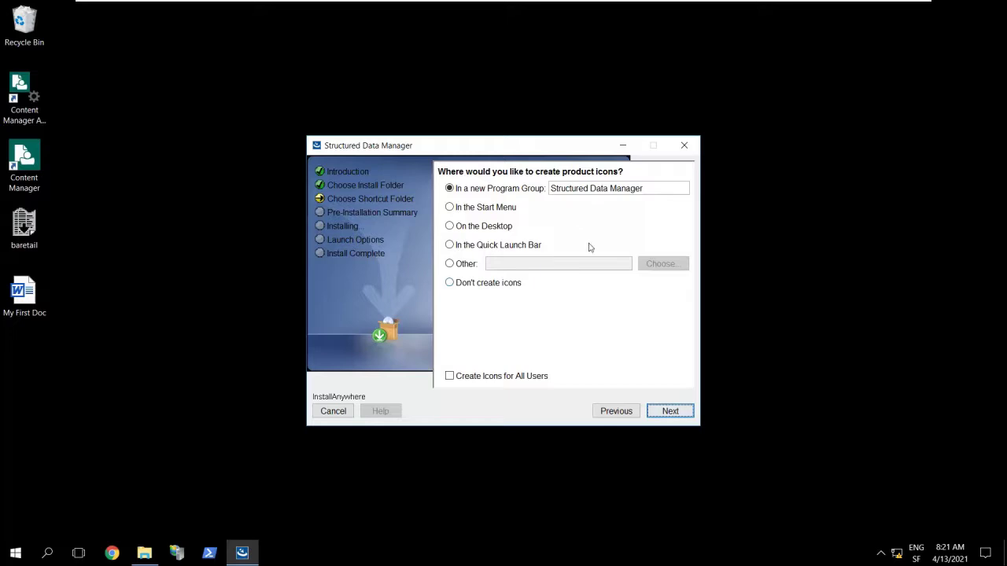
click(670, 412)
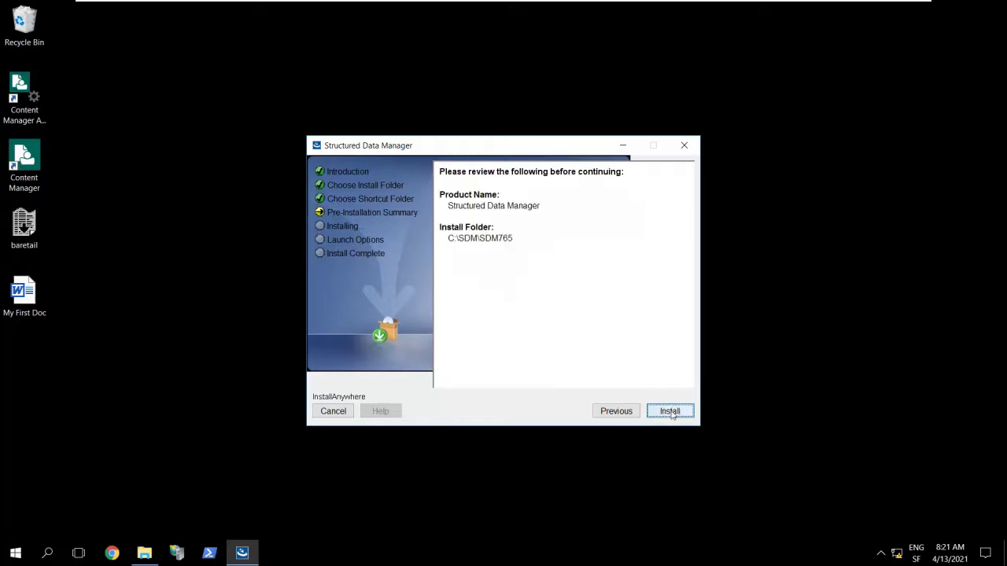
click(617, 413)
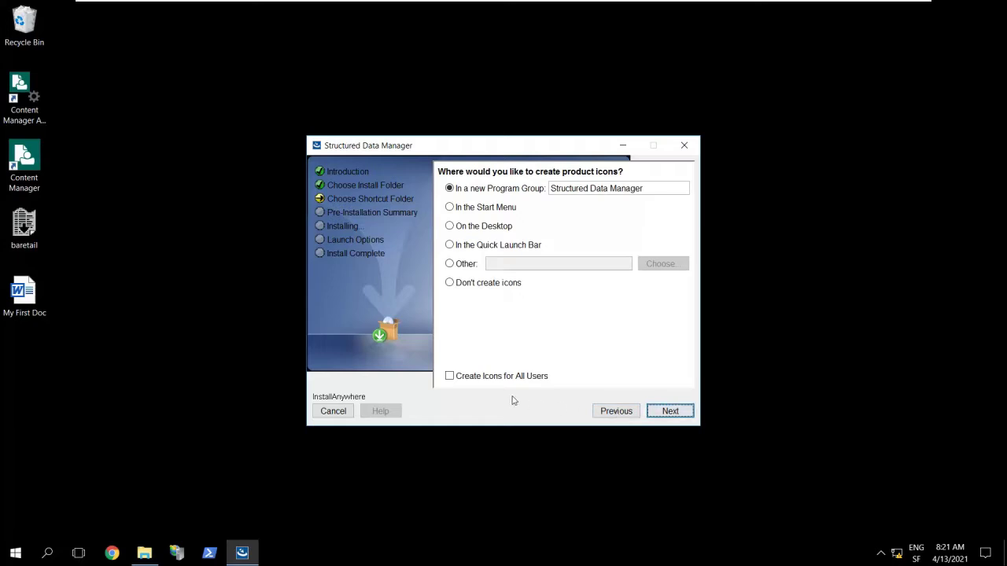
click(482, 378)
click(669, 412)
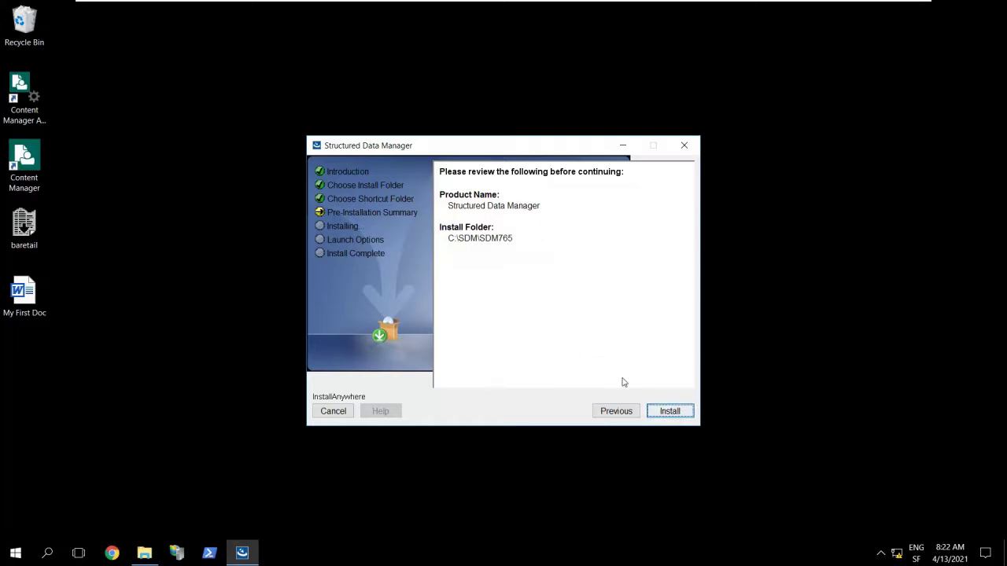
- Start installing Structured Data Manager from the Pre-Installation Summary
click(669, 415)
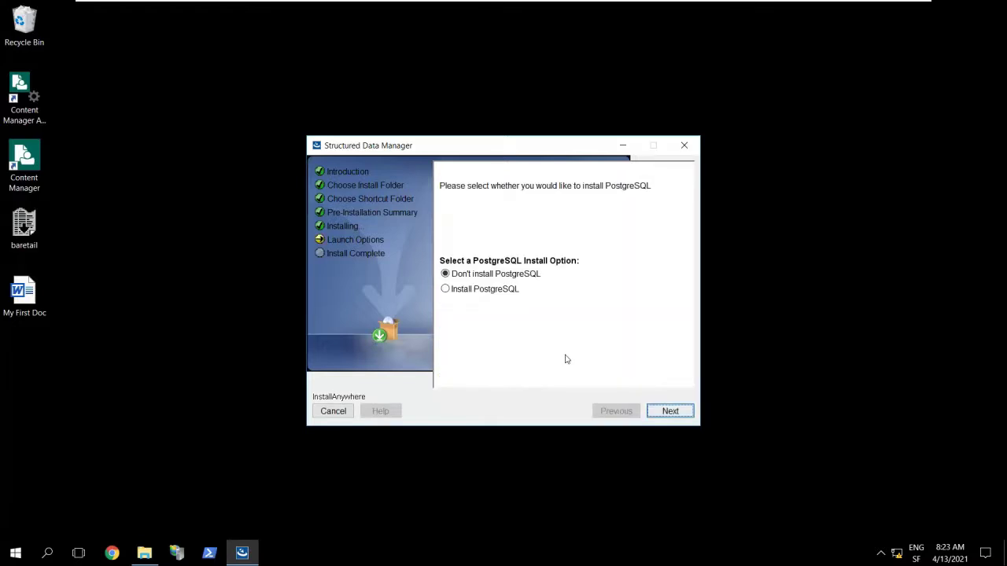
- Choose Install PostgreSQL and advance past the PostgreSQL Setup welcome page
click(461, 292)
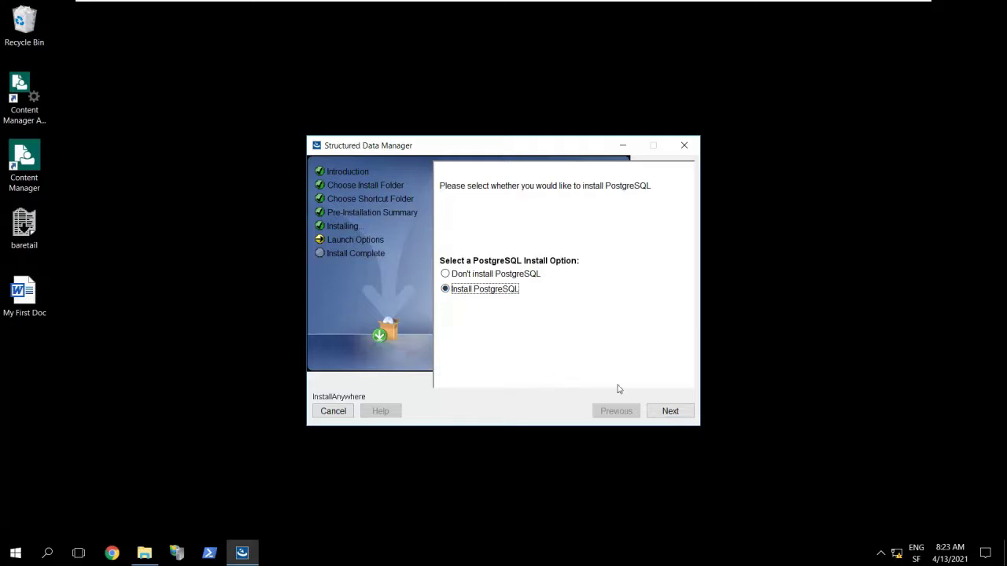
click(682, 415)
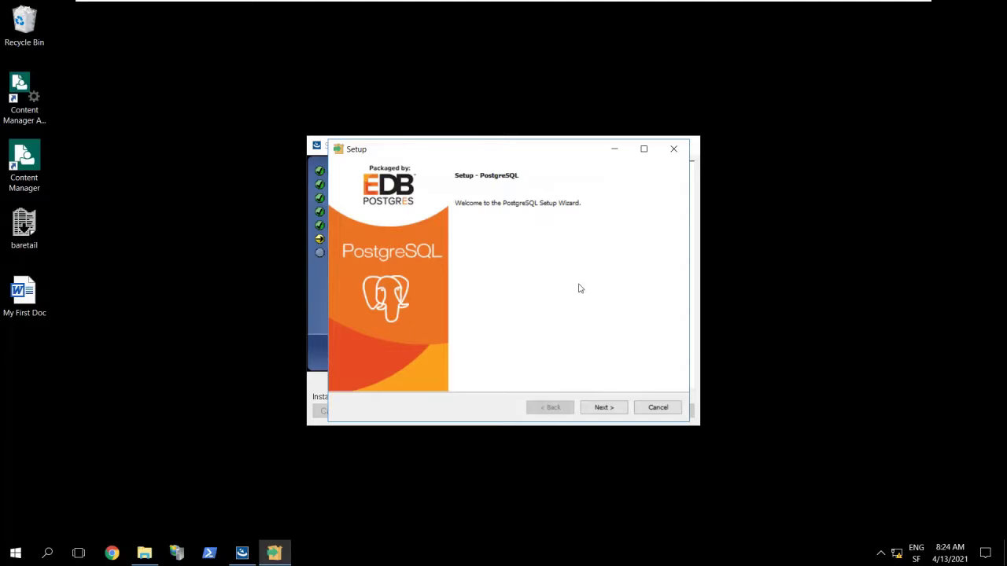
click(604, 408)
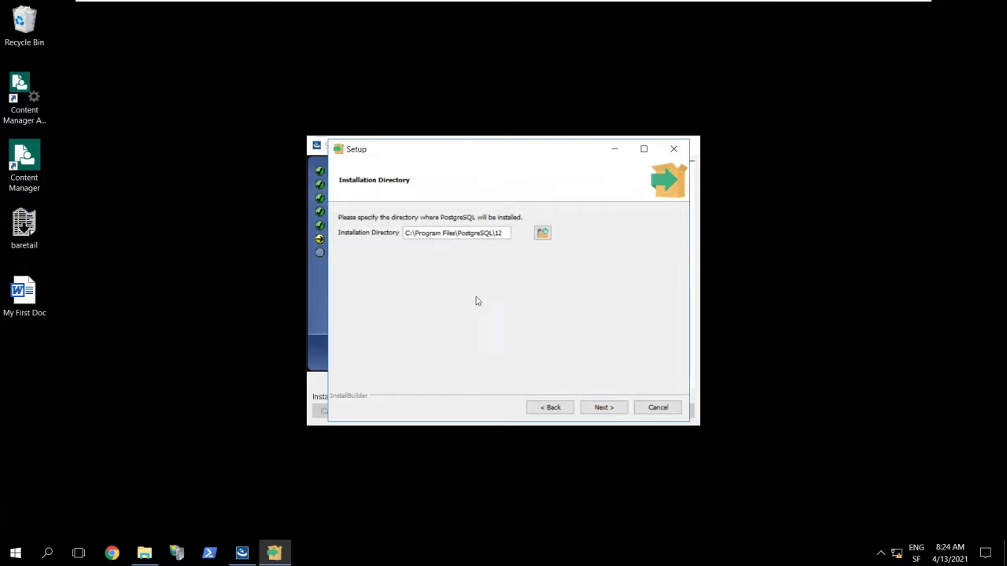
- Keep the default PostgreSQL directories and all four components, and set the superuser password
click(613, 411)
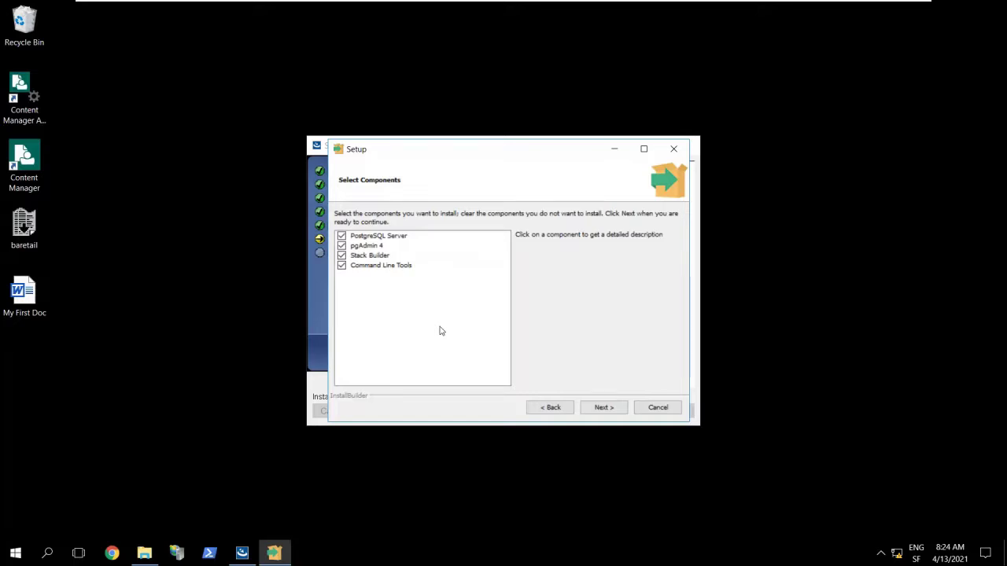
click(611, 412)
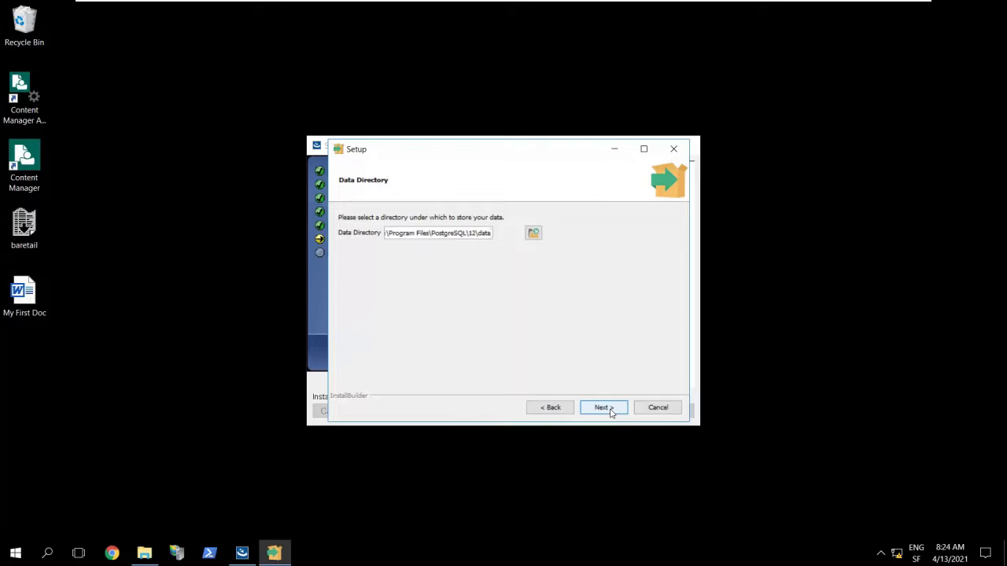
click(611, 411)
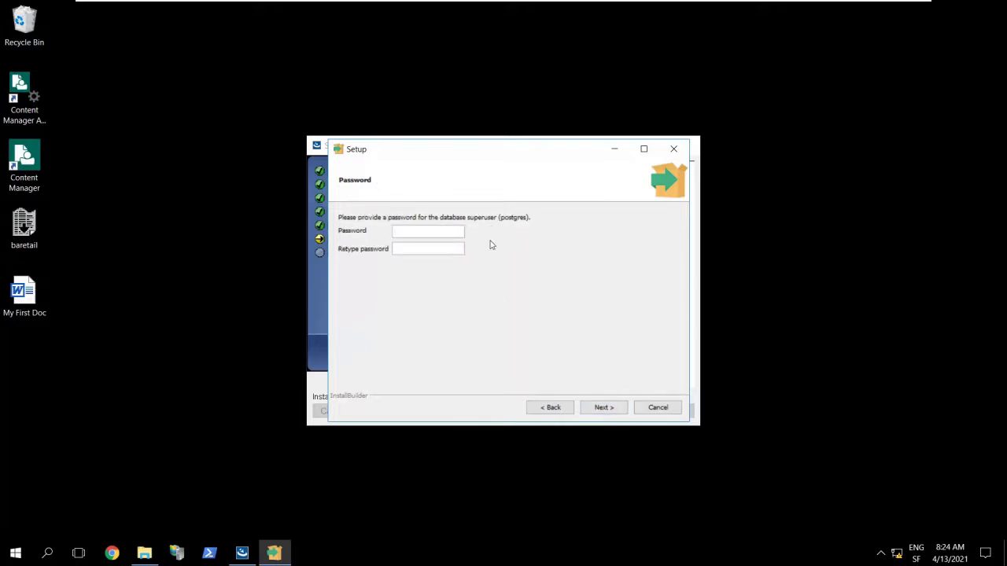
text(**************)
click(619, 412)
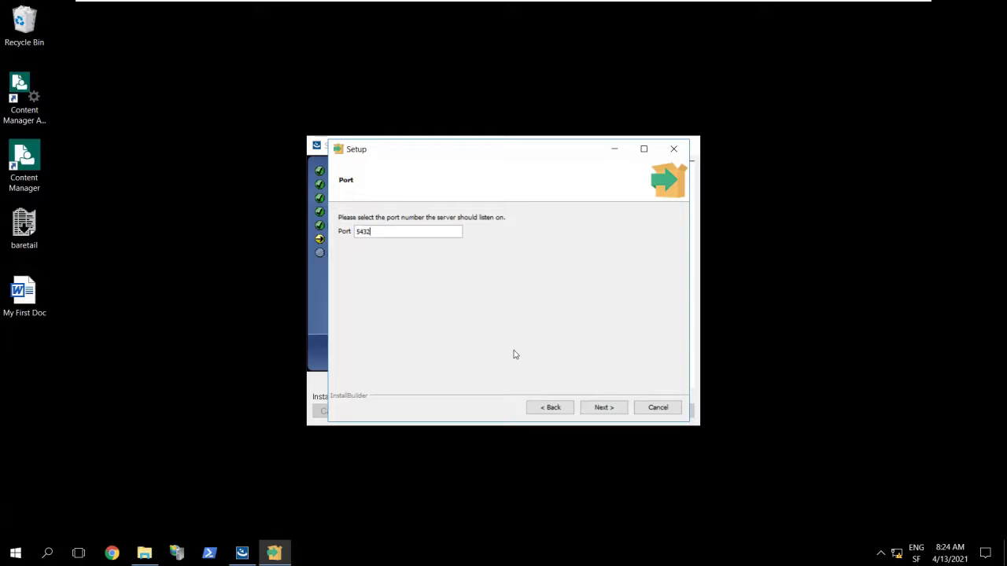
- Install PostgreSQL on port 5432 with the default locale, unticking Launch Stack Builder at exit
click(617, 414)
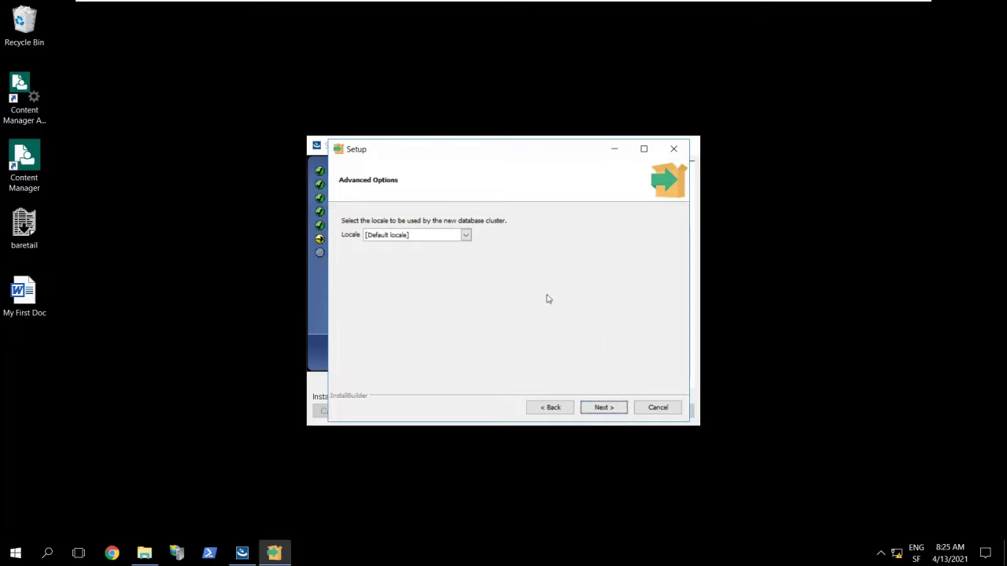
click(621, 410)
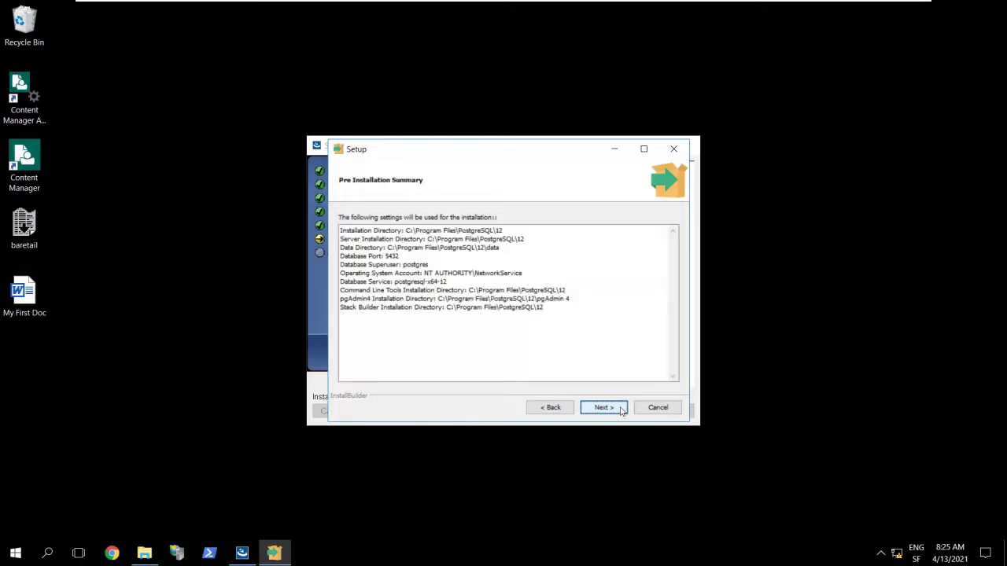
click(620, 409)
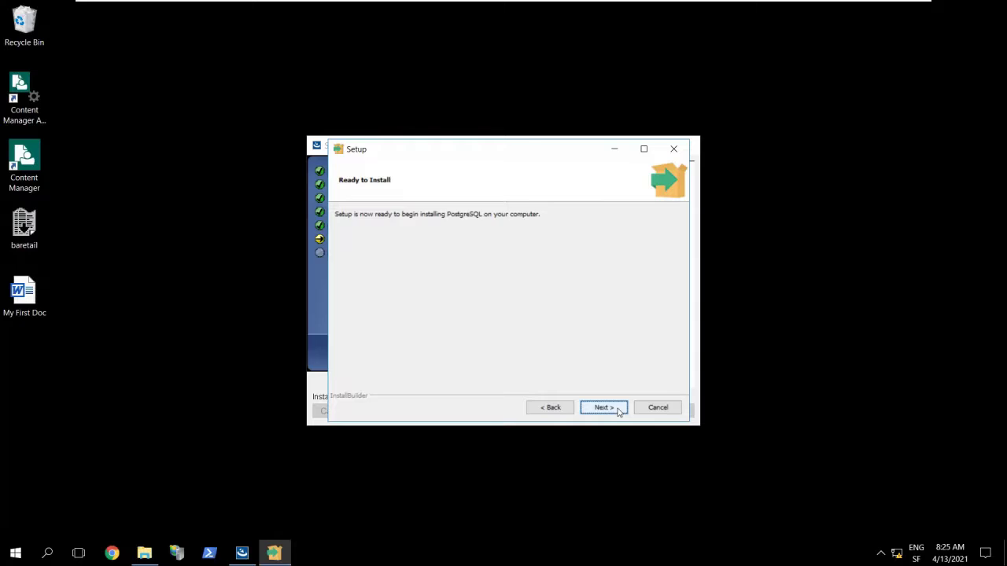
click(603, 408)
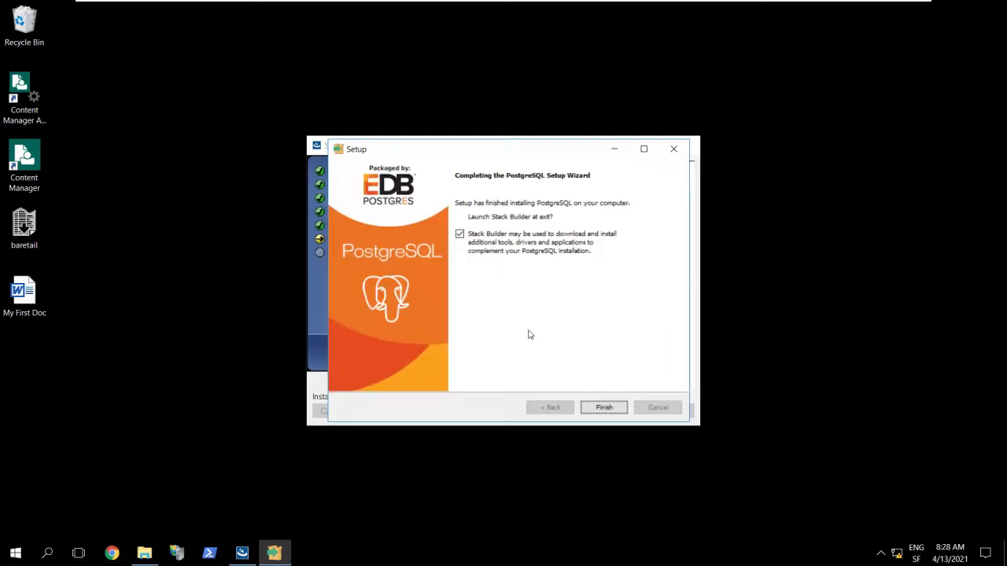
click(460, 235)
- Close PostgreSQL setup, enable Start Web Console and Launch web browser, and continue to Install Complete
click(605, 410)
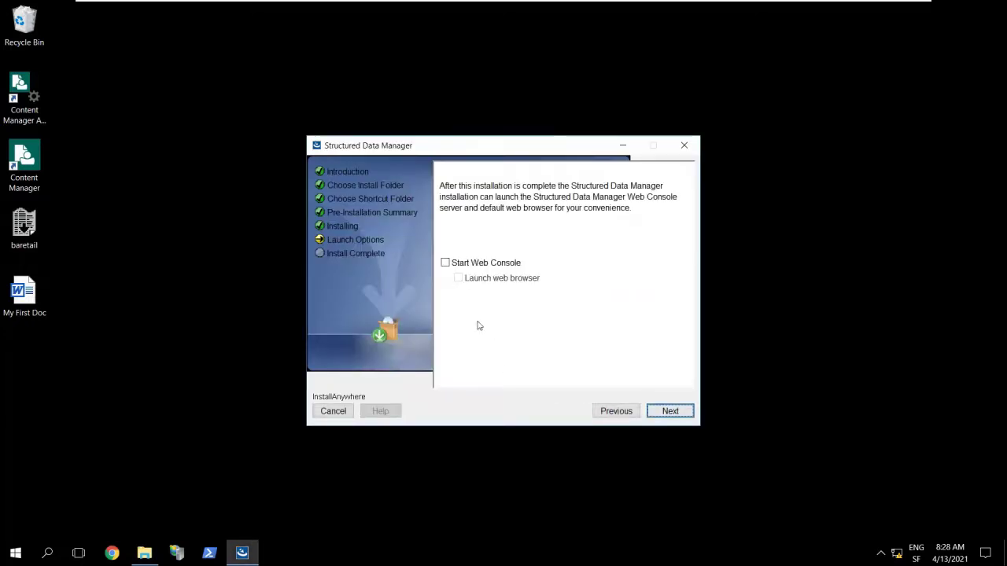
click(445, 263)
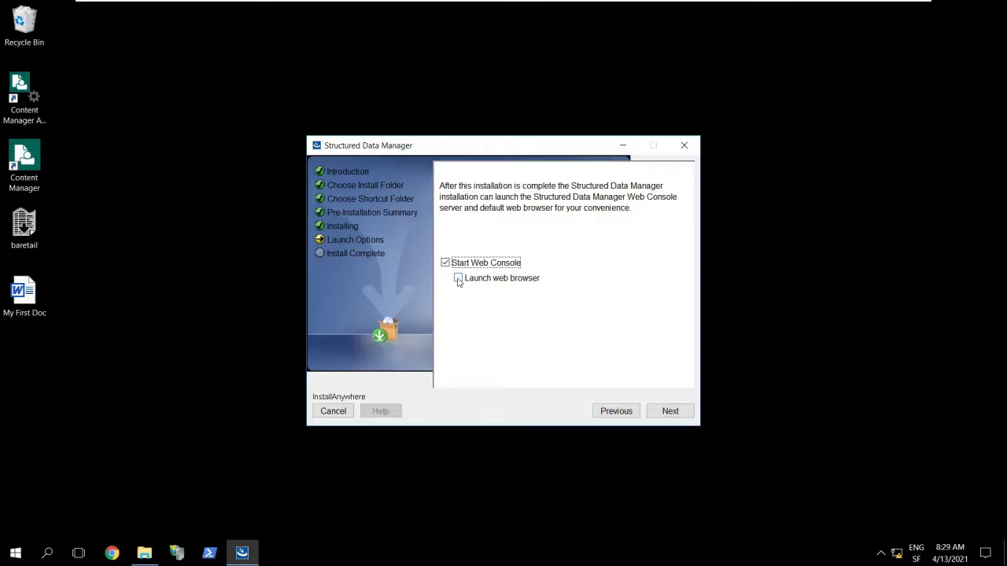
click(459, 279)
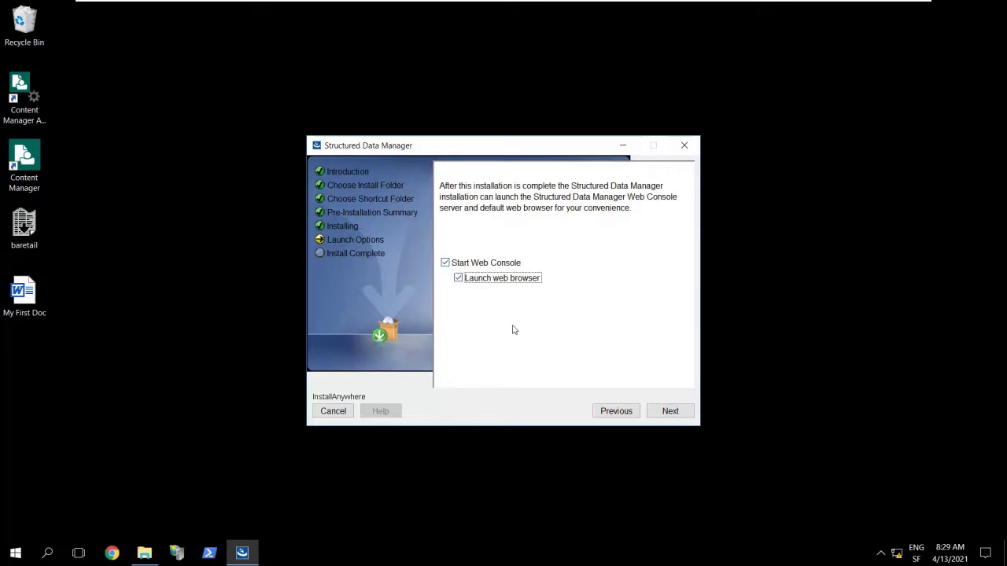
click(668, 417)
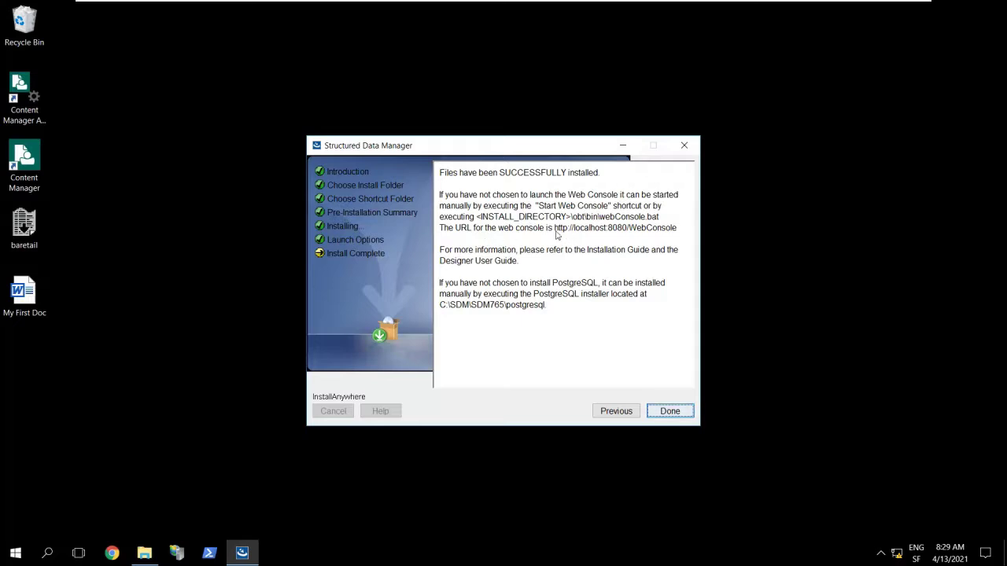
- Note the web console address on the Install Complete page, then finish the installer
drag(555, 228, 677, 233)
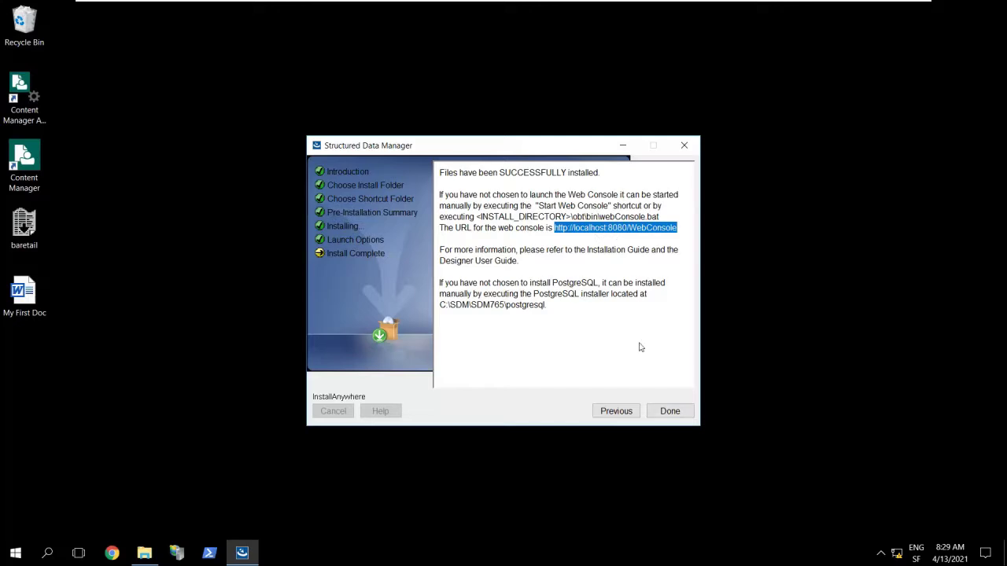
click(675, 417)
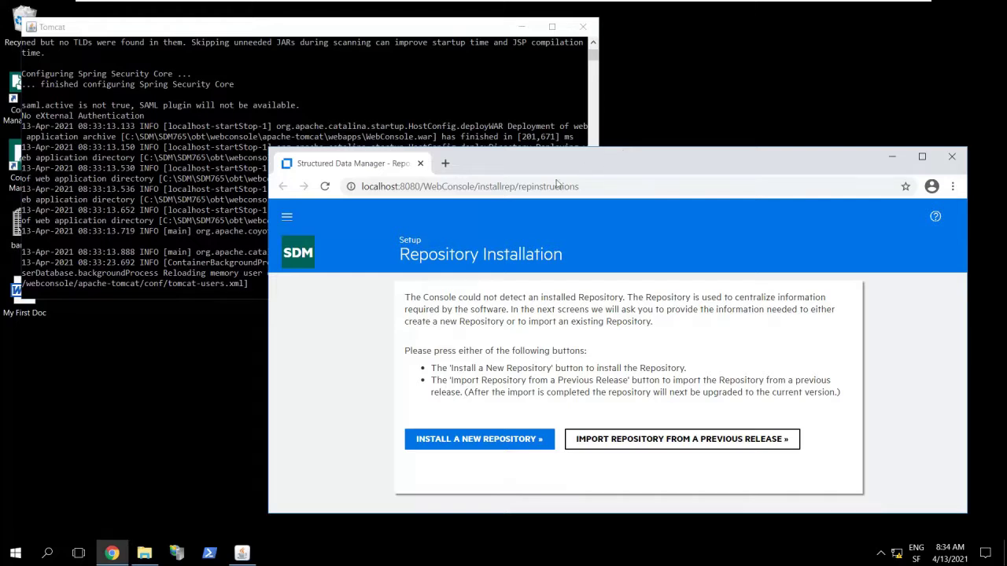
- Highlight the 'Server startup in 202983 ms' line in the Tomcat console, then switch back to Chrome
click(184, 206)
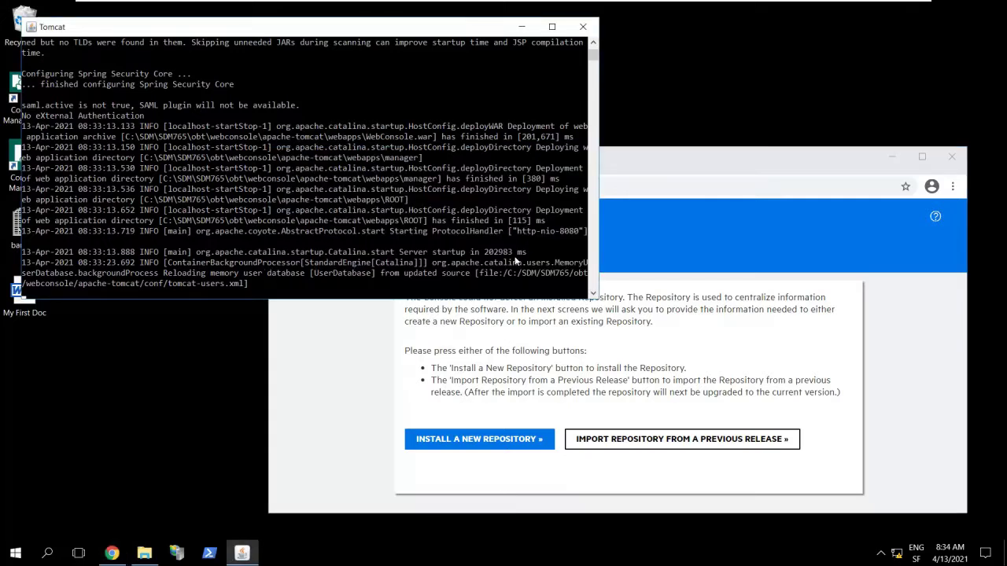
drag(525, 250, 513, 251)
drag(448, 254, 402, 258)
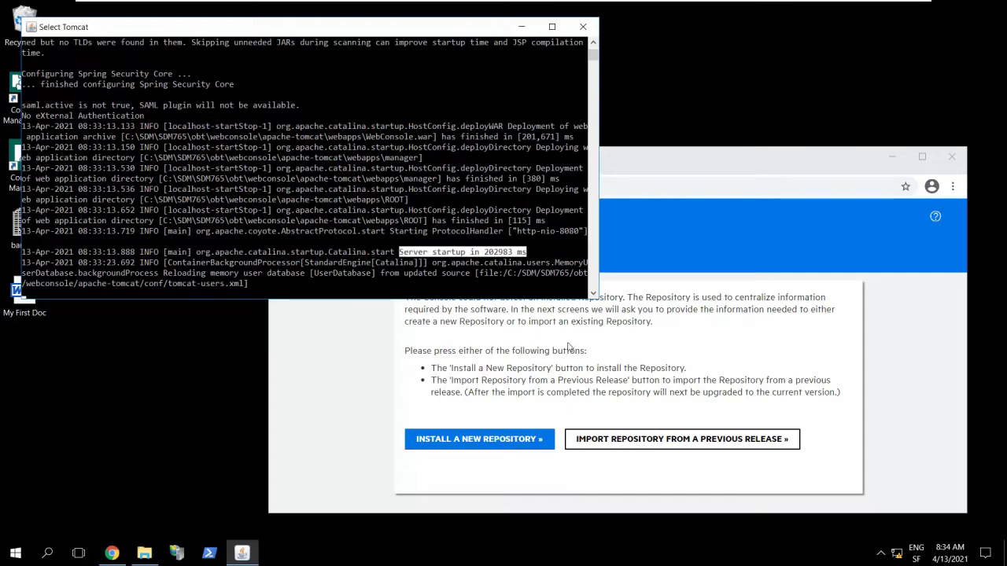
key(alt+Tab)
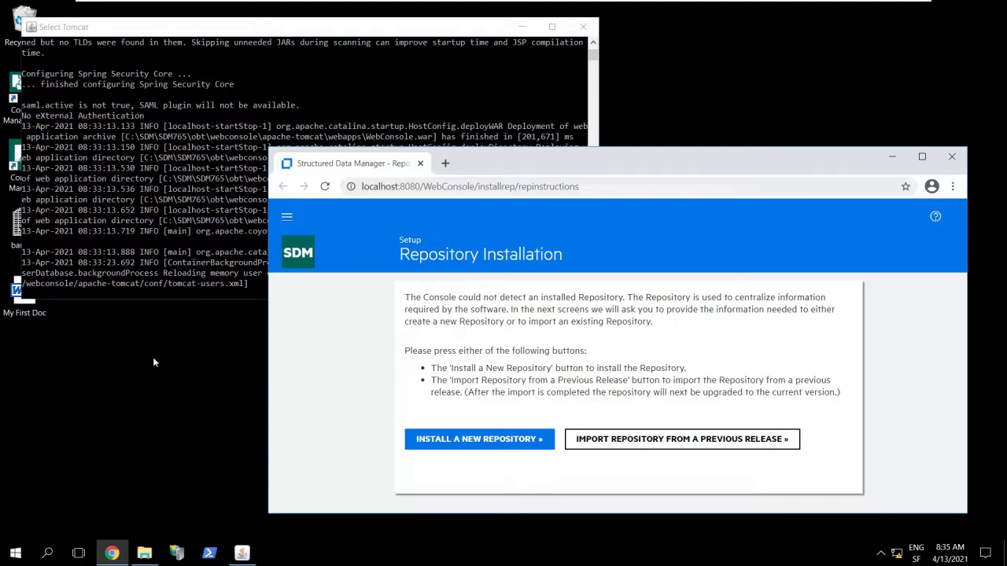
- Look over the Structured Data Manager start and stop web console shortcuts in Start, then return to Tomcat
click(15, 556)
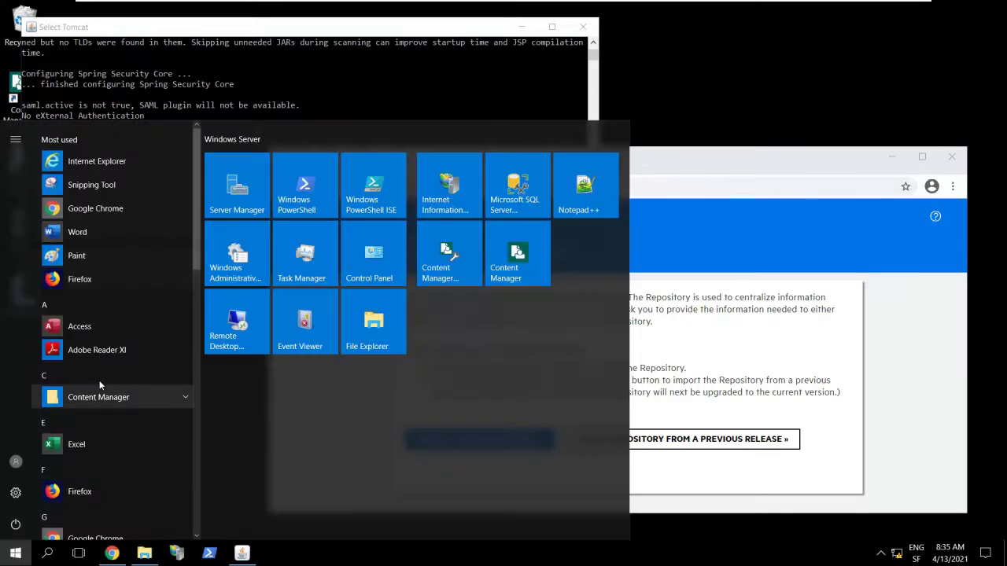
scroll(103, 374, down, 1)
scroll(103, 373, down, 10)
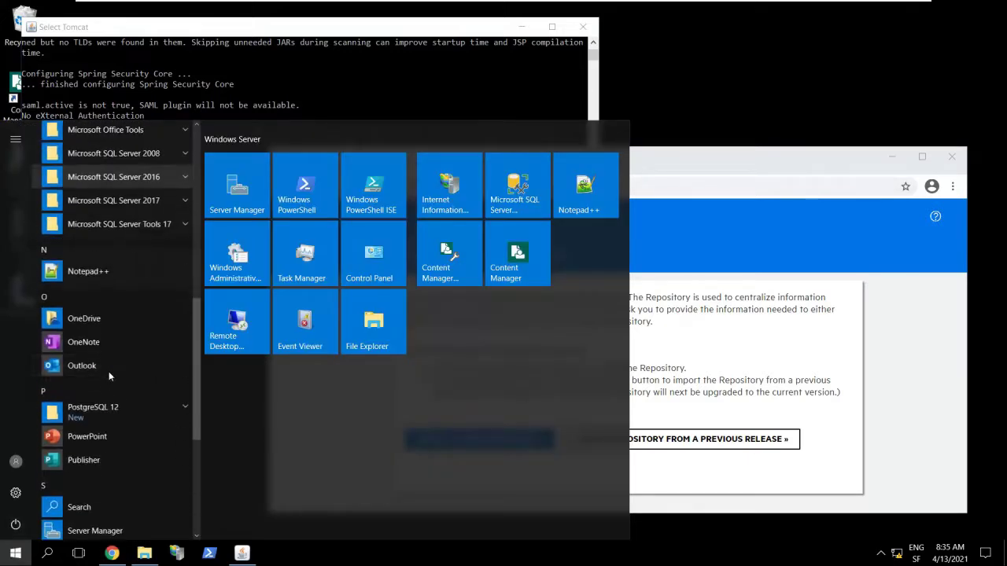
scroll(109, 372, down, 2)
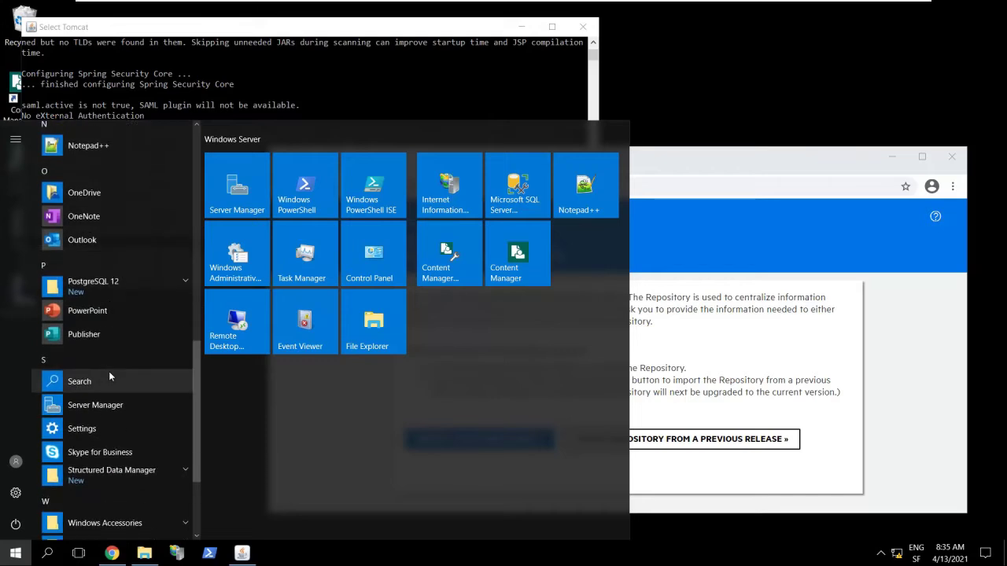
click(118, 474)
scroll(124, 473, down, 5)
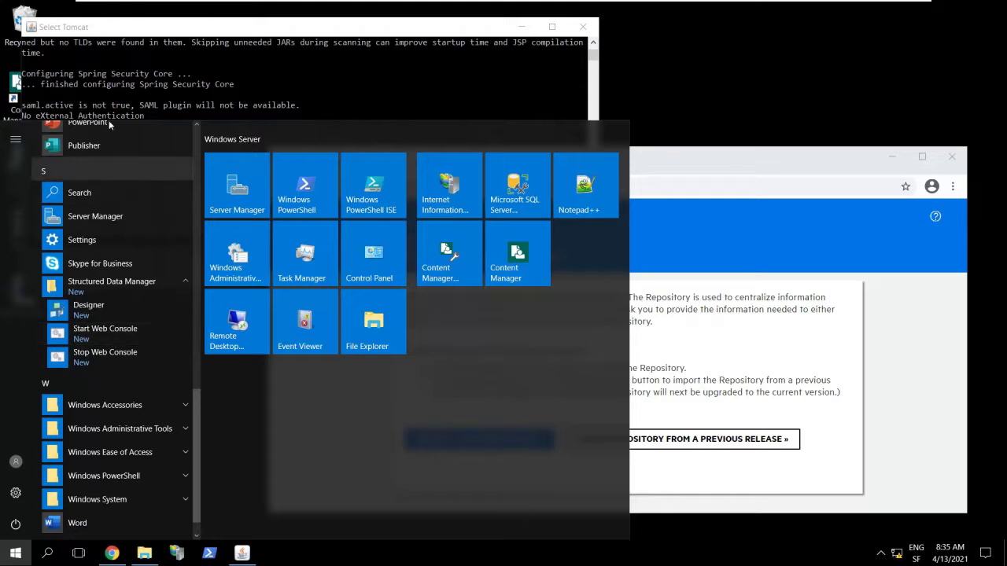
click(132, 28)
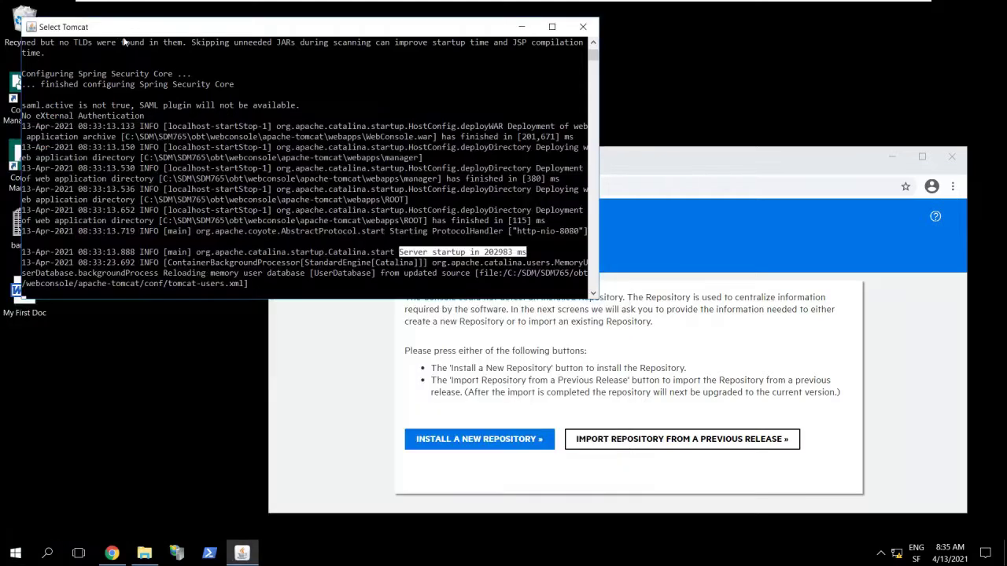
- Bring the browser showing the Repository Installation page in front of Tomcat and maximize it
click(146, 150)
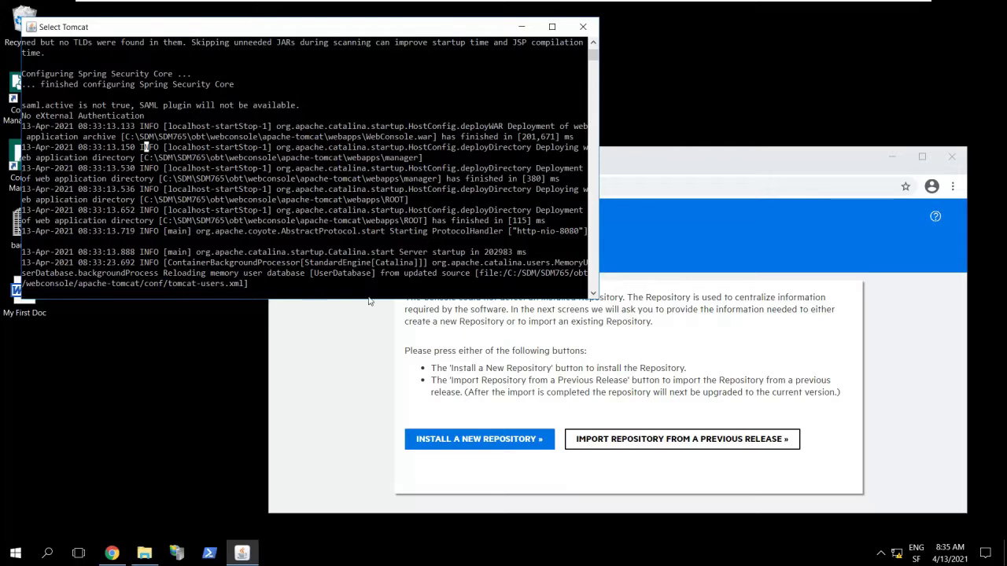
click(313, 300)
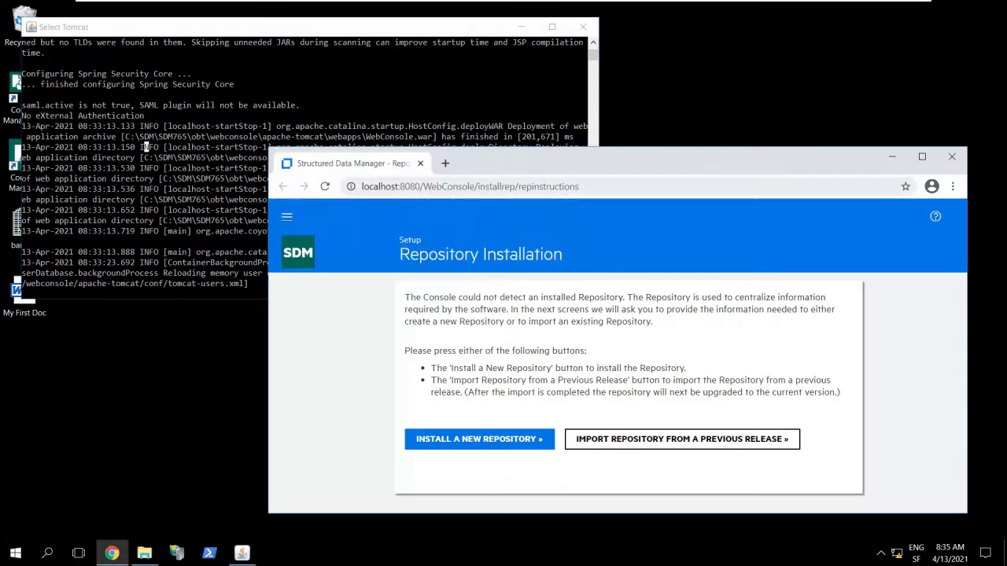
drag(477, 187, 362, 187)
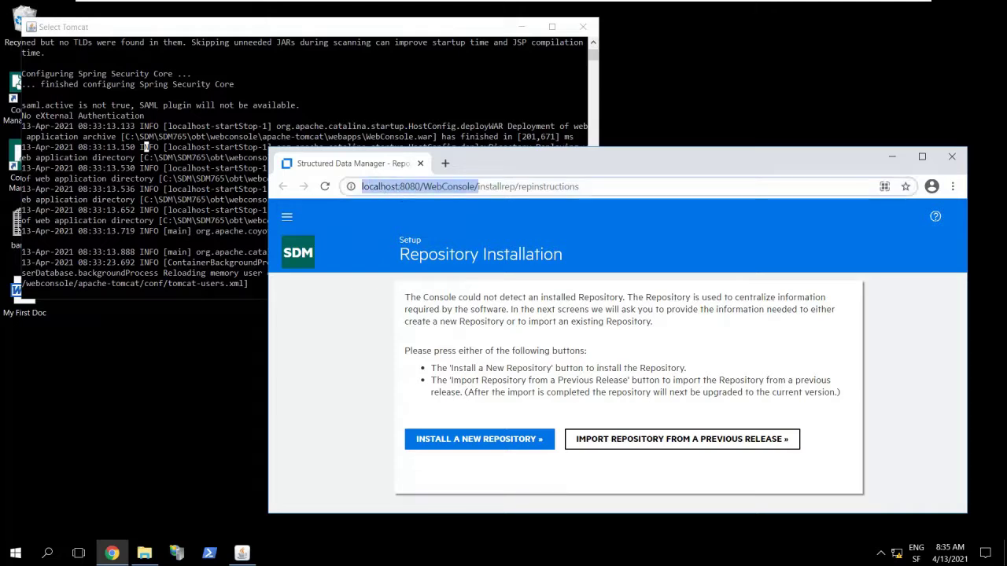
click(470, 310)
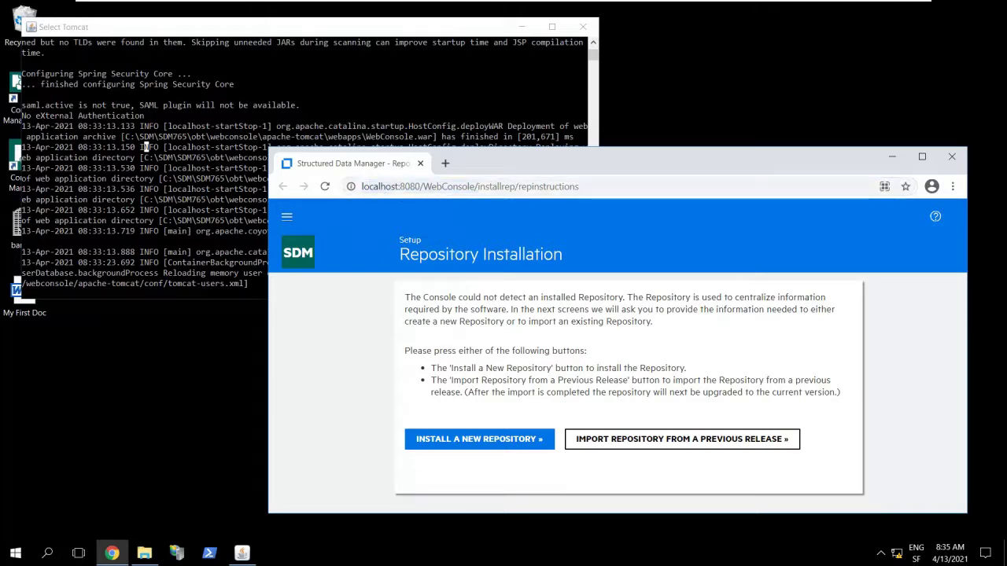
double_click(527, 163)
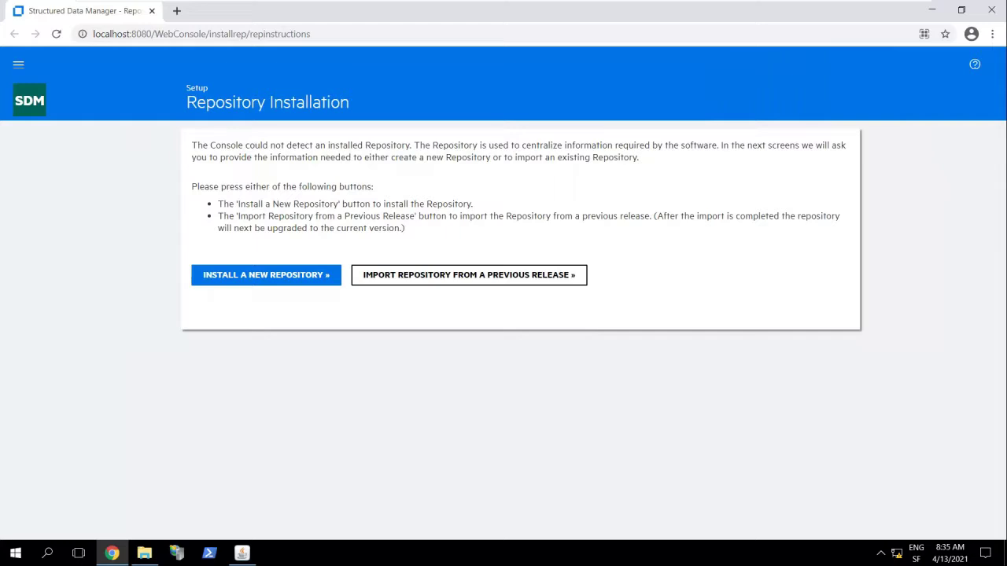
- Choose Install a New Repository to open the Deployment Assistant's Database Connection step
click(285, 283)
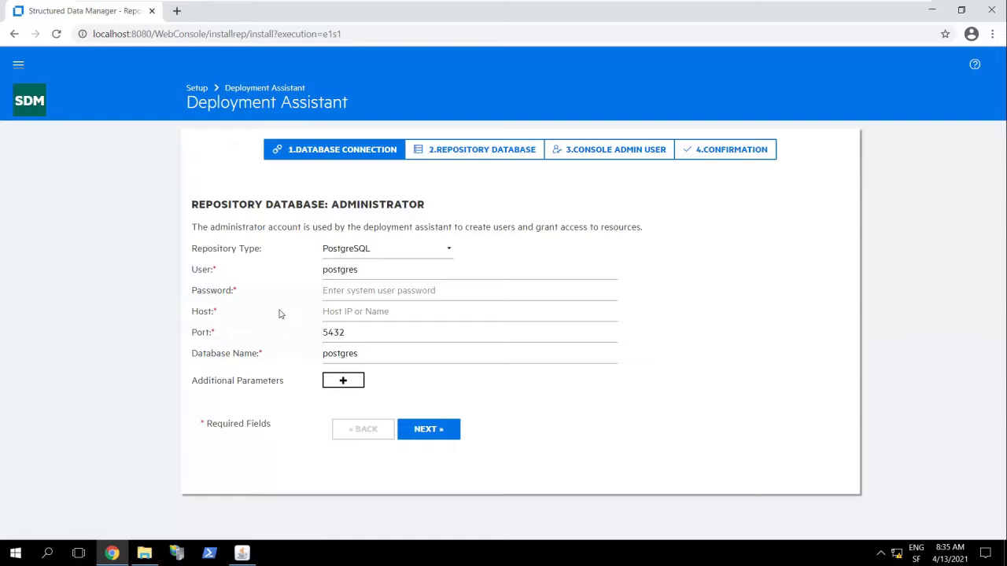
- Keep PostgreSQL as repository type, enter the postgres administrator password, and set Host to localhost
click(364, 252)
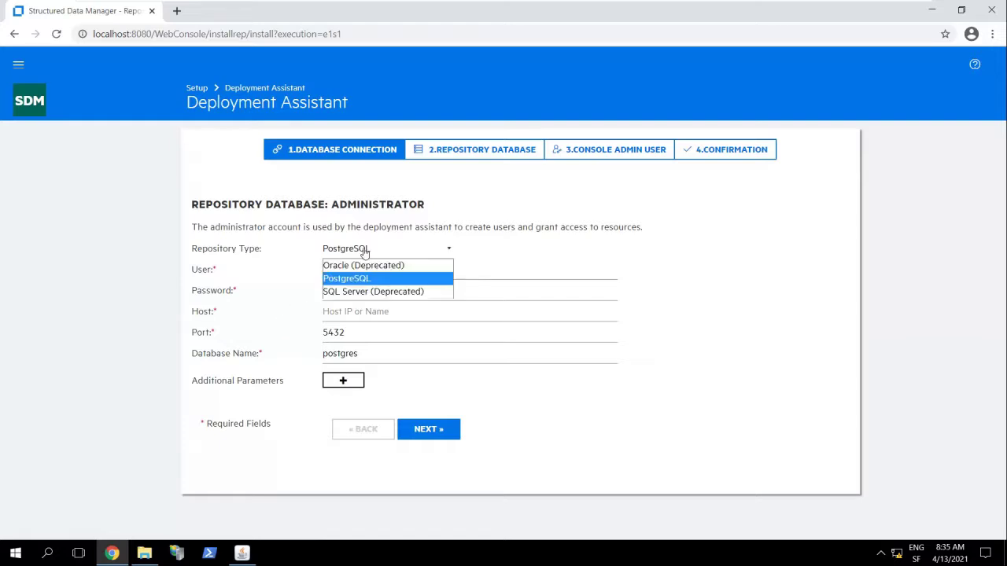
click(365, 252)
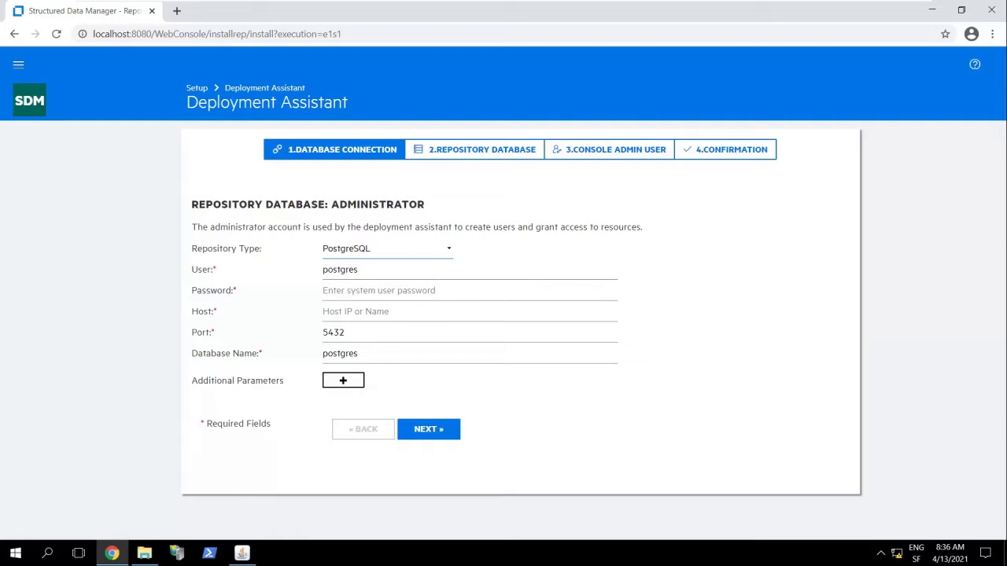
click(394, 291)
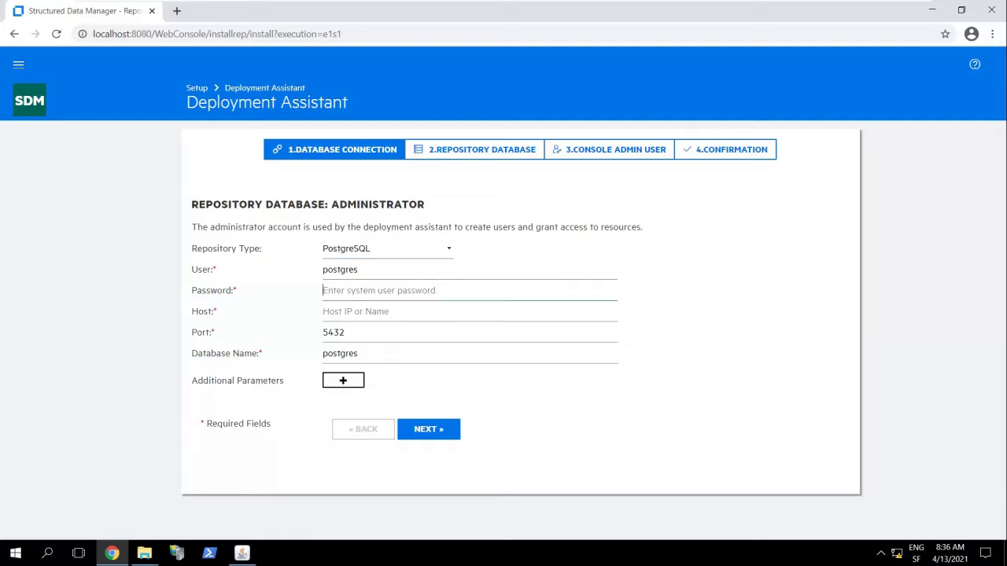
text(sdmadmi)
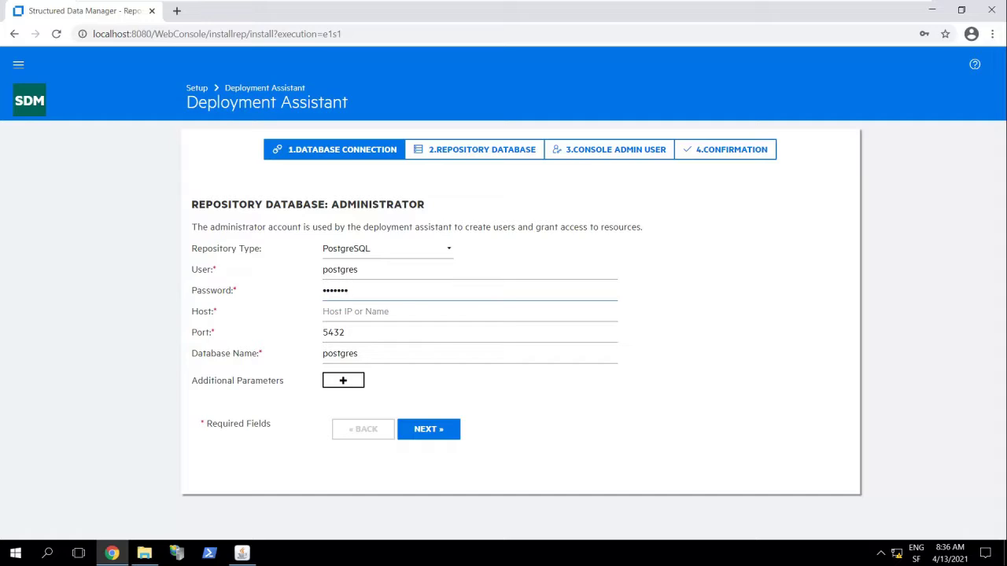
click(355, 311)
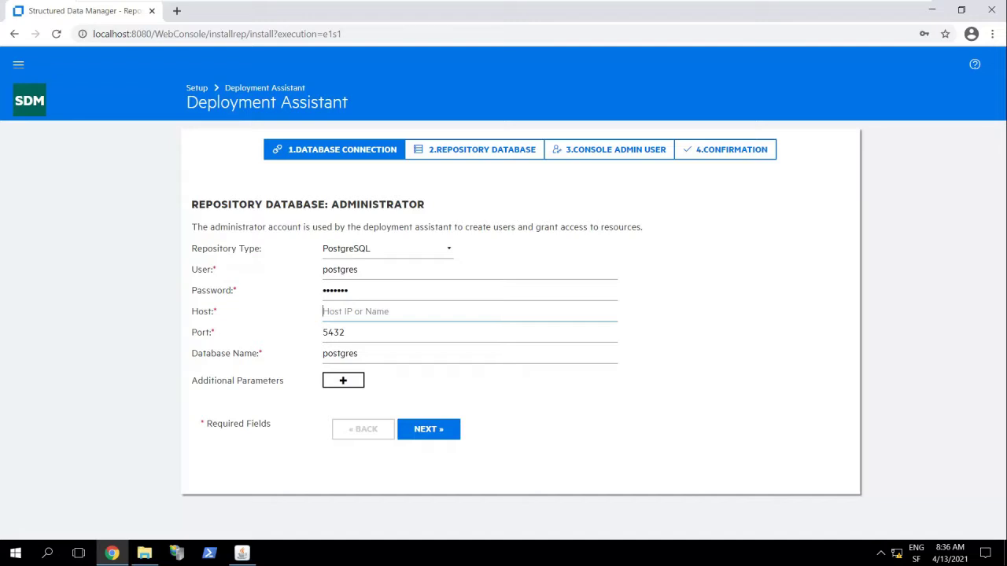
text(localhost)
- Submit the connection details and enter the obtrep repository user's password
click(439, 438)
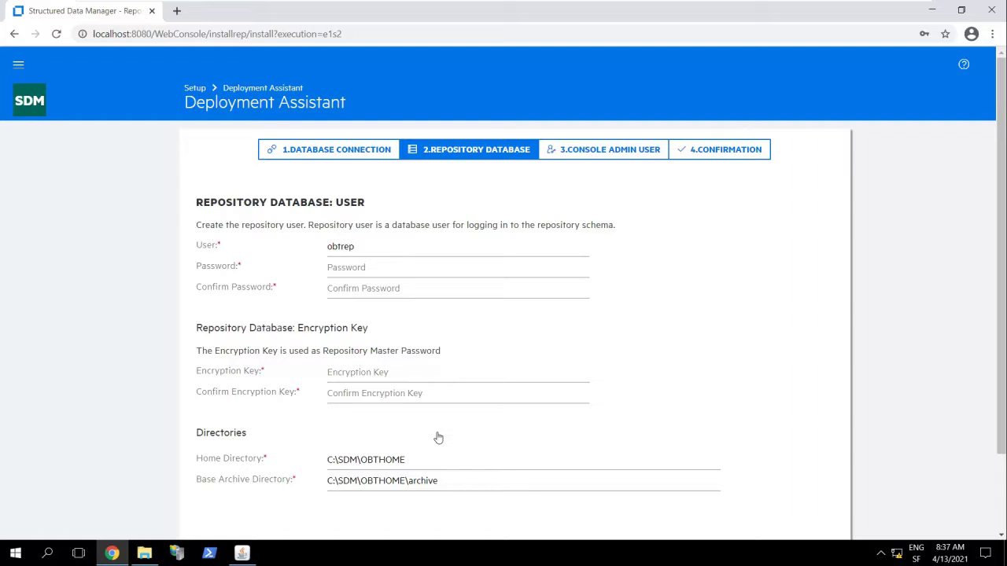
click(397, 269)
text(passworpasswor)
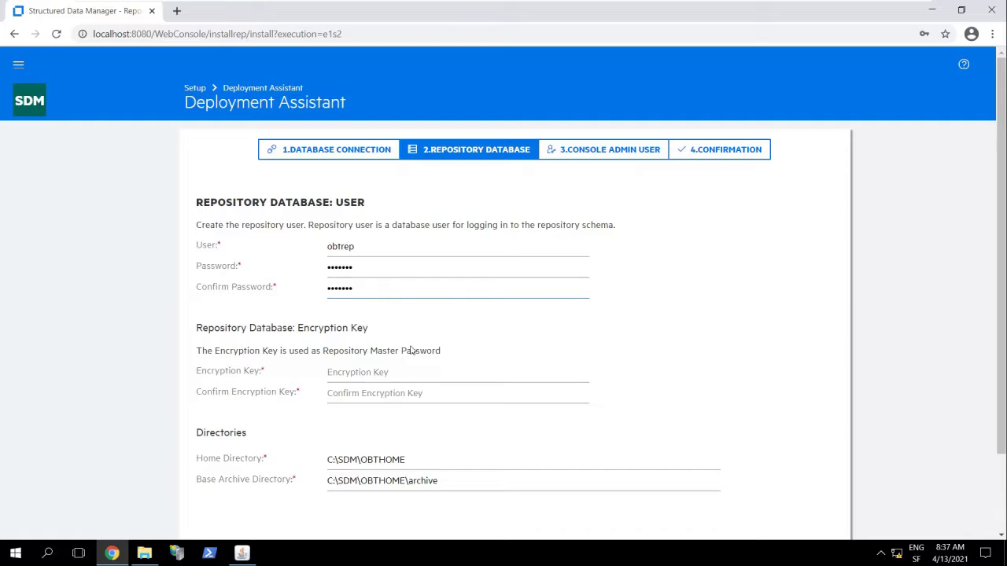
- Enter and confirm the encryption key, then submit the Repository Database step
click(373, 372)
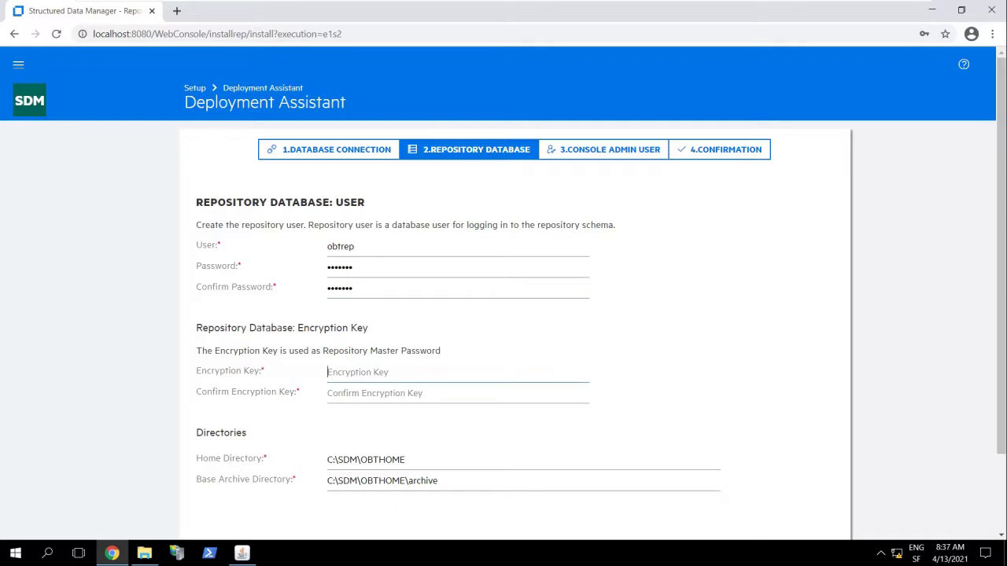
text(•••••••)
click(329, 393)
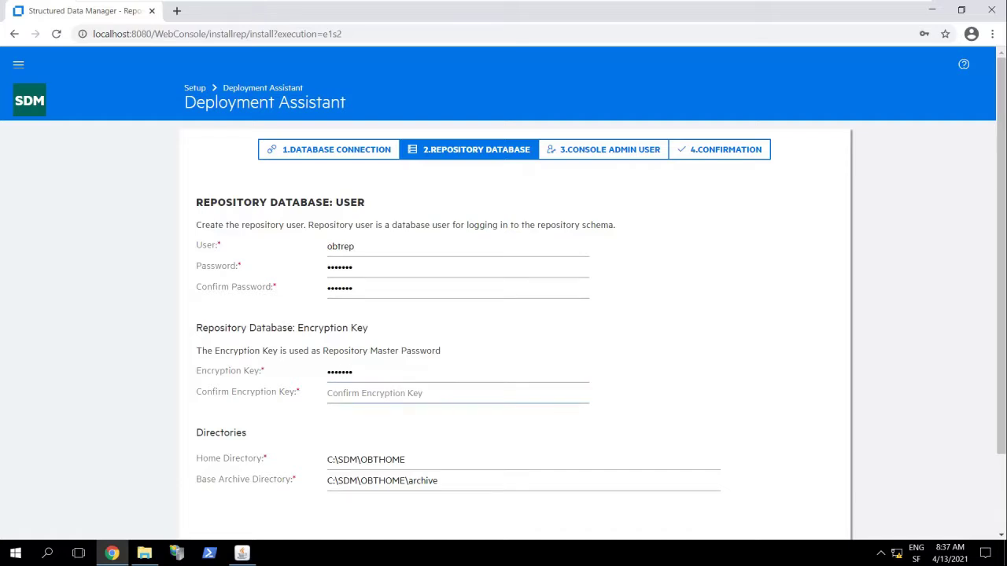
text(•••••••)
scroll(785, 399, down, 1)
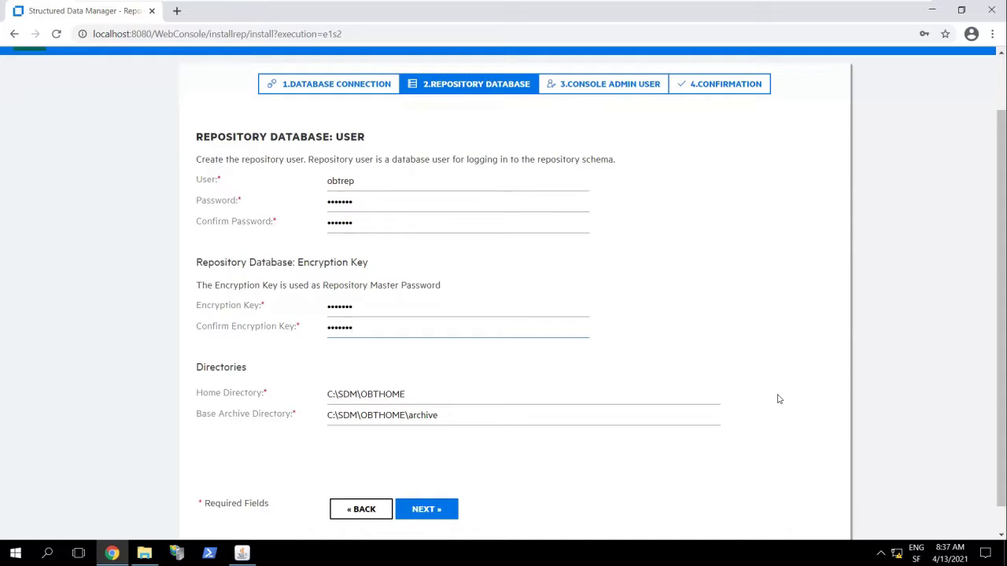
click(426, 509)
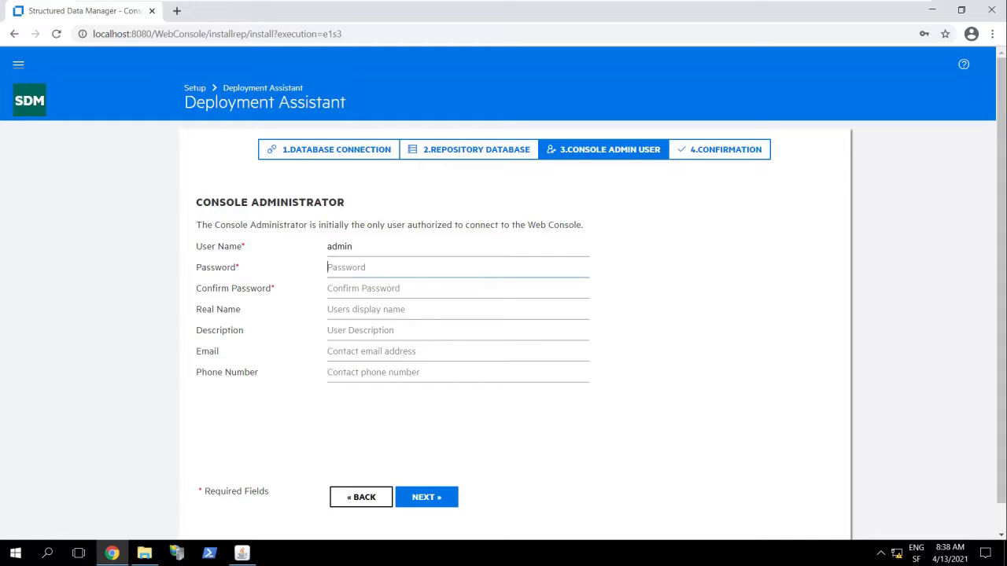
- Enter and confirm the admin console user's password and set Real Name to Administrator
text(•••••••)
key(Tab)
text(•••••••)
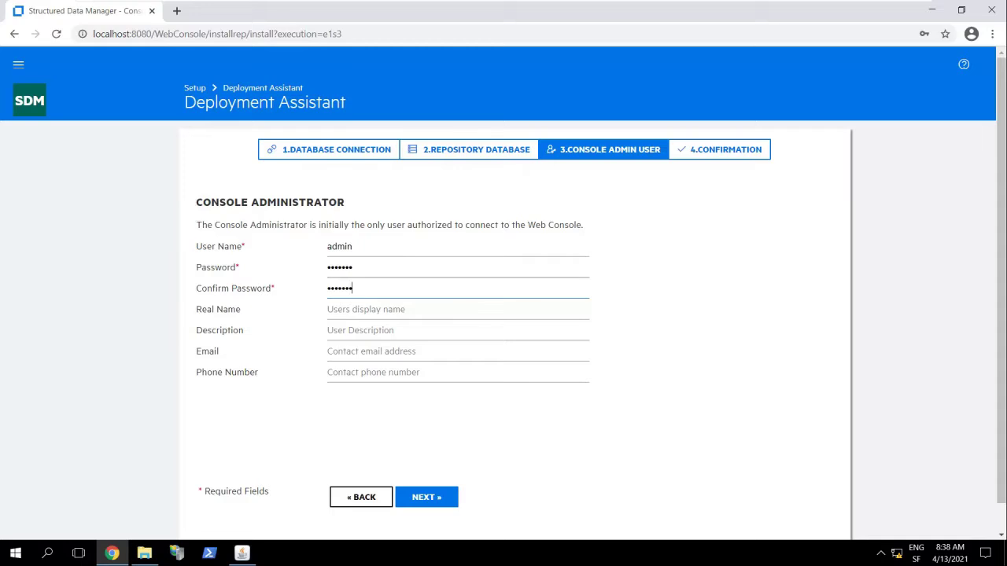
key(Tab)
text(Administrator)
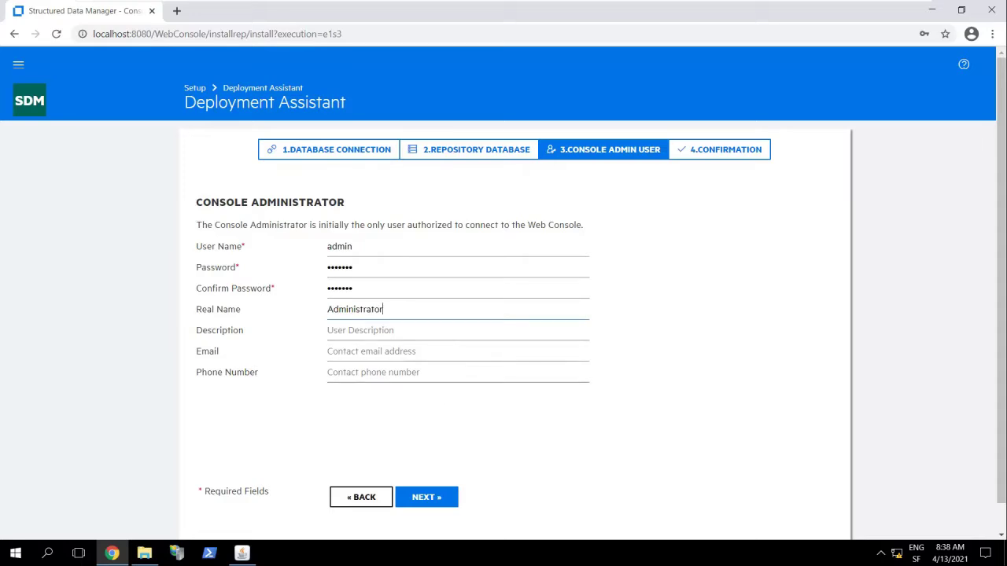
- Advance to the Confirmation summary, letting Chrome save the admin password
click(428, 497)
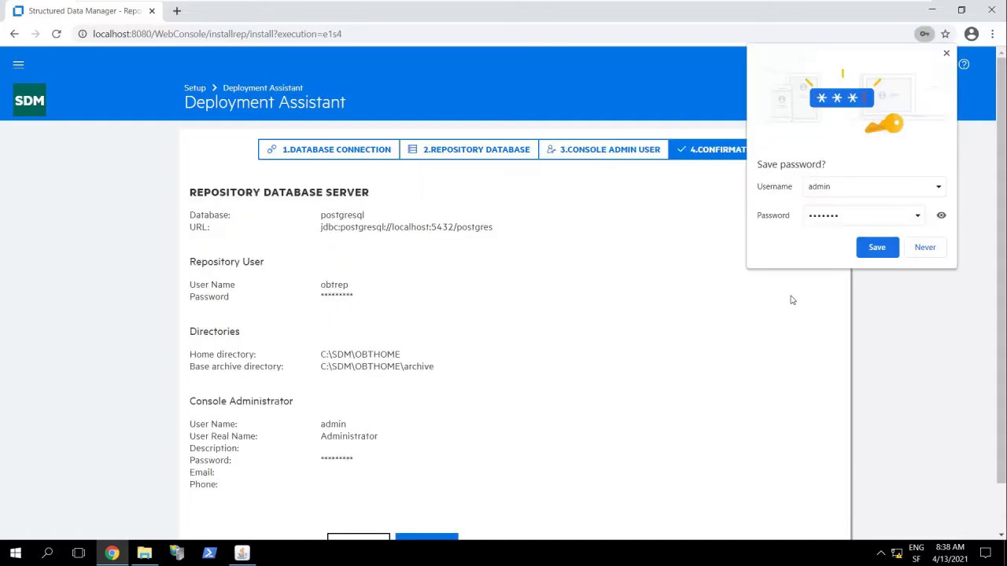
click(865, 251)
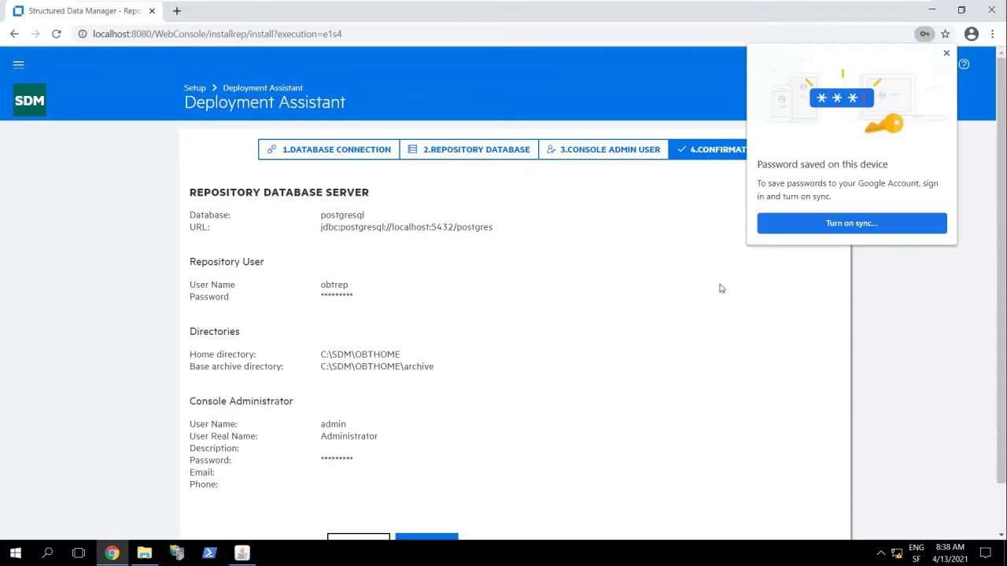
click(946, 53)
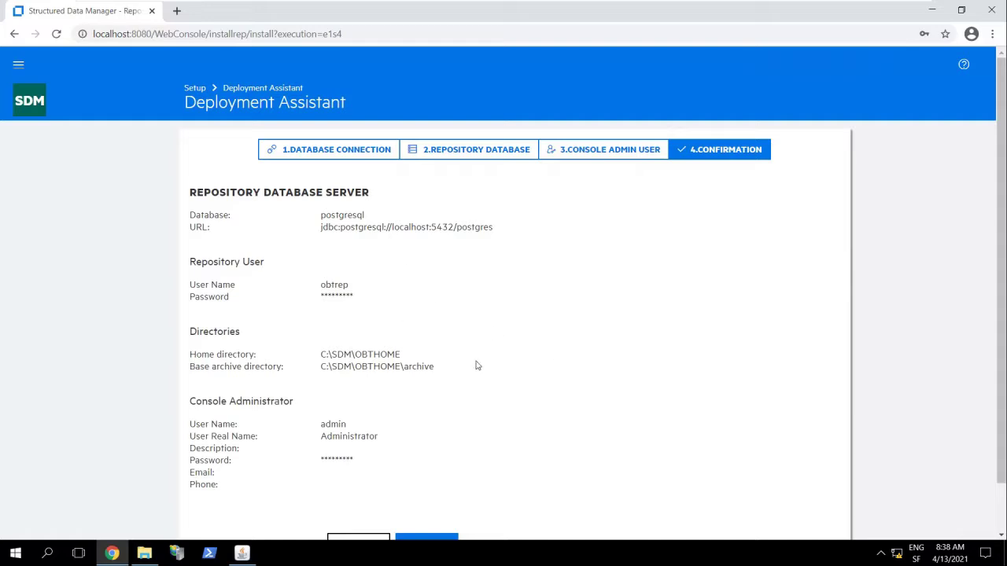
scroll(527, 383, down, 1)
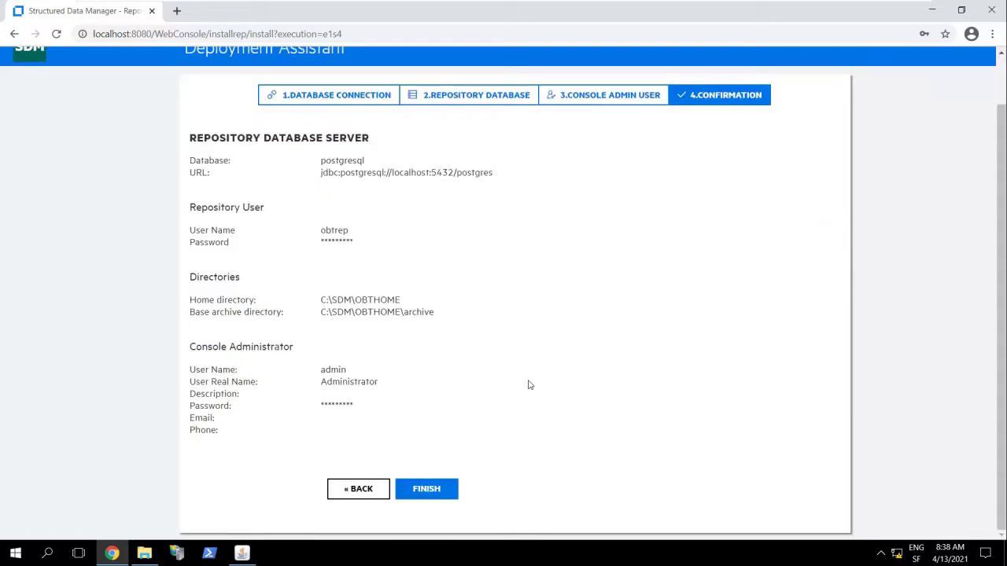
- Finish the deployment, then minimize Chrome after the manual-restart notice and focus the Tomcat console
click(452, 492)
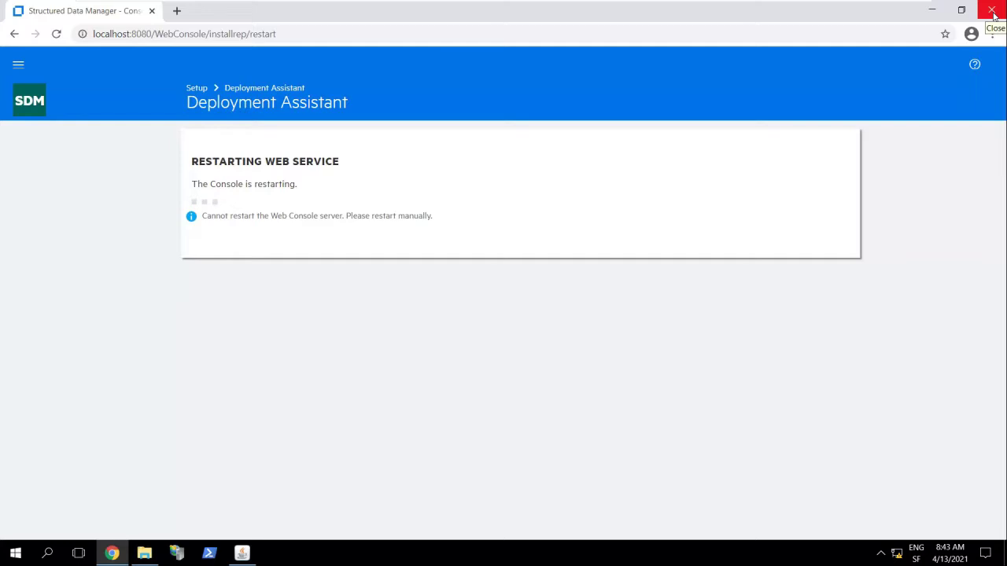
click(931, 10)
click(321, 158)
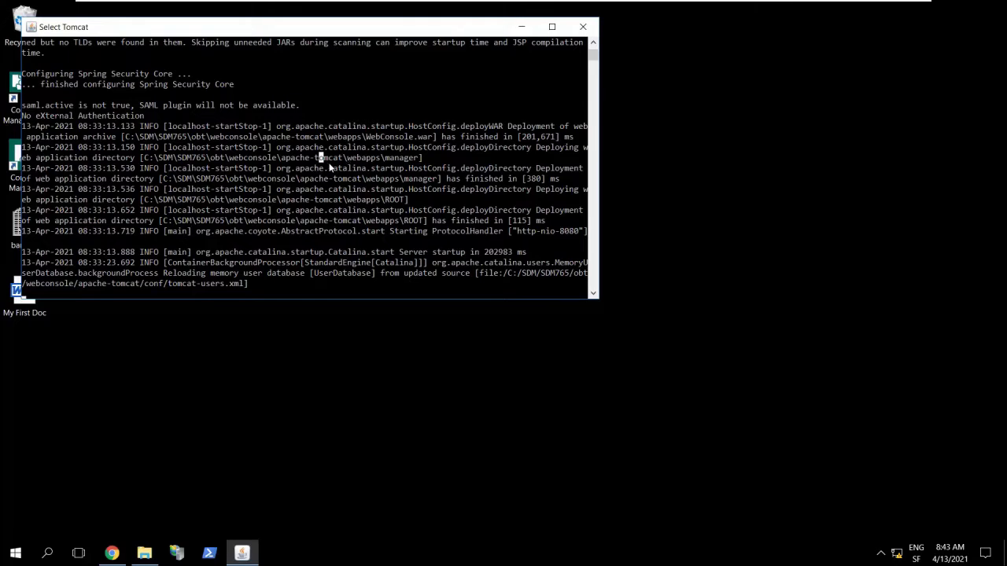
- Close the old Tomcat console and relaunch it via Start > Structured Data Manager > Start Web Console
key(Escape)
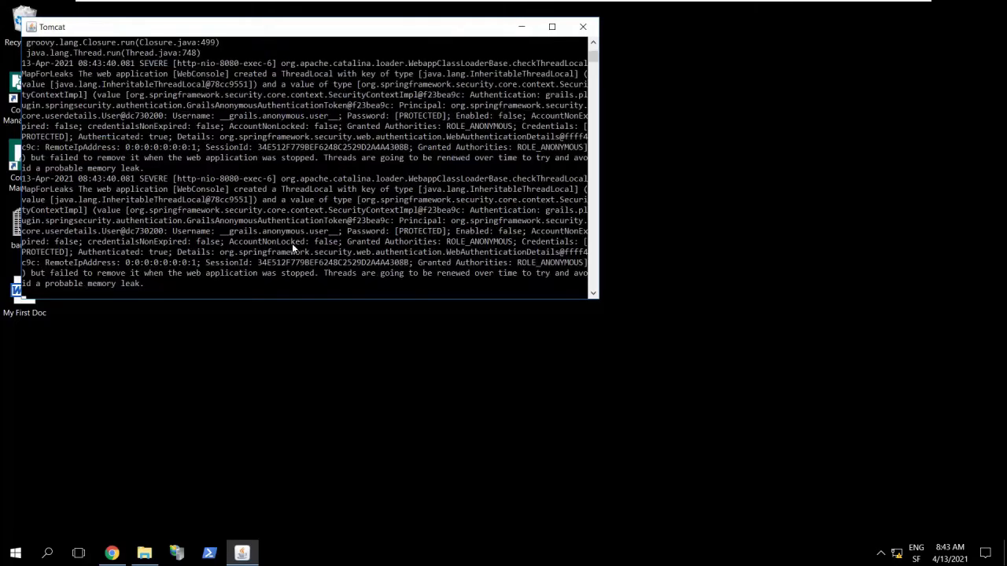
click(583, 28)
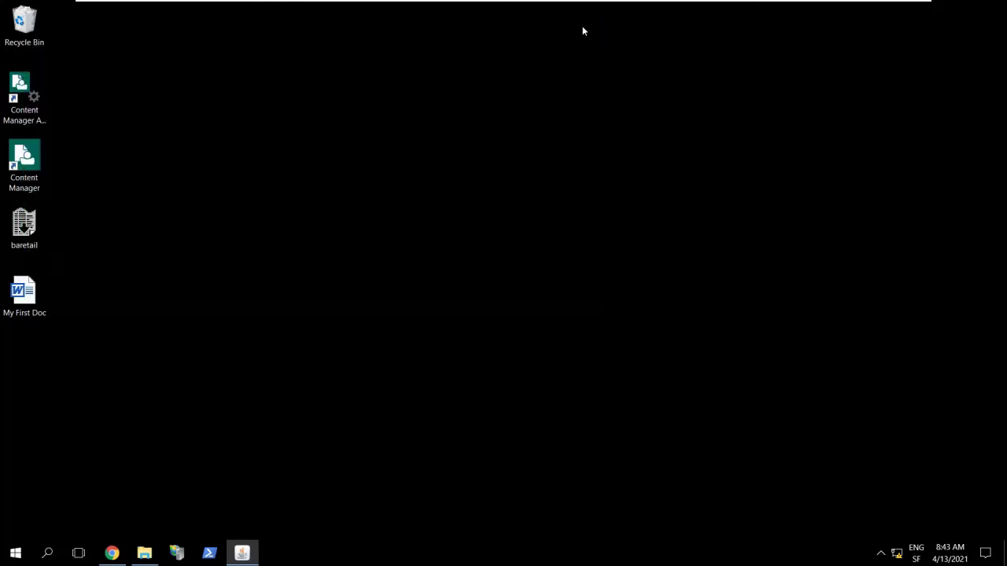
click(17, 556)
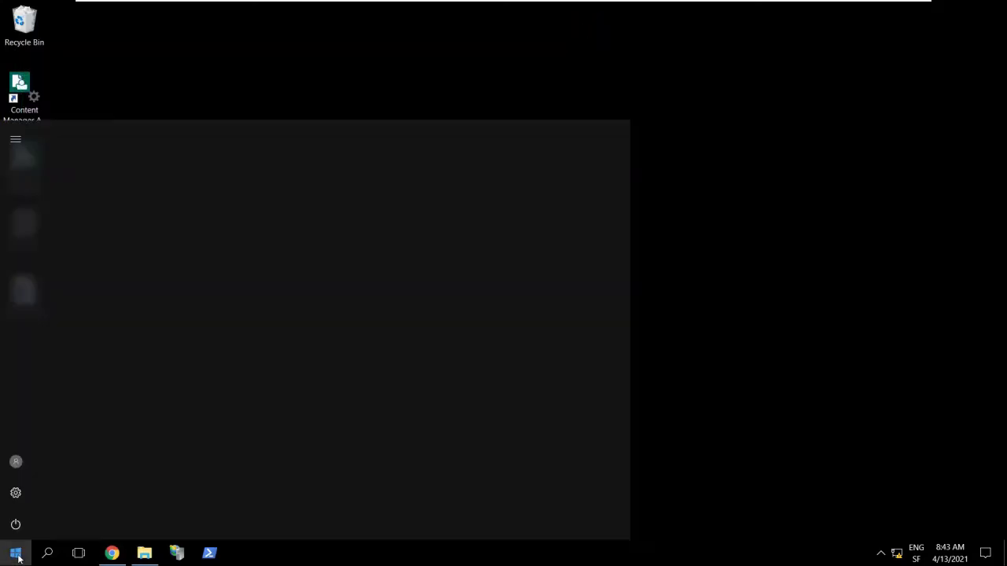
scroll(77, 497, down, 10)
scroll(77, 497, down, 8)
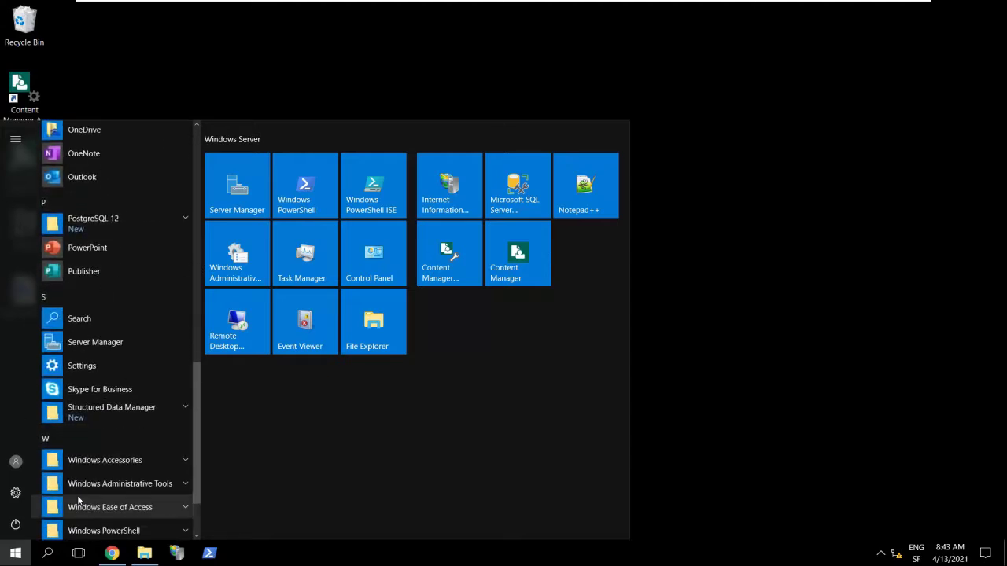
scroll(78, 500, down, 2)
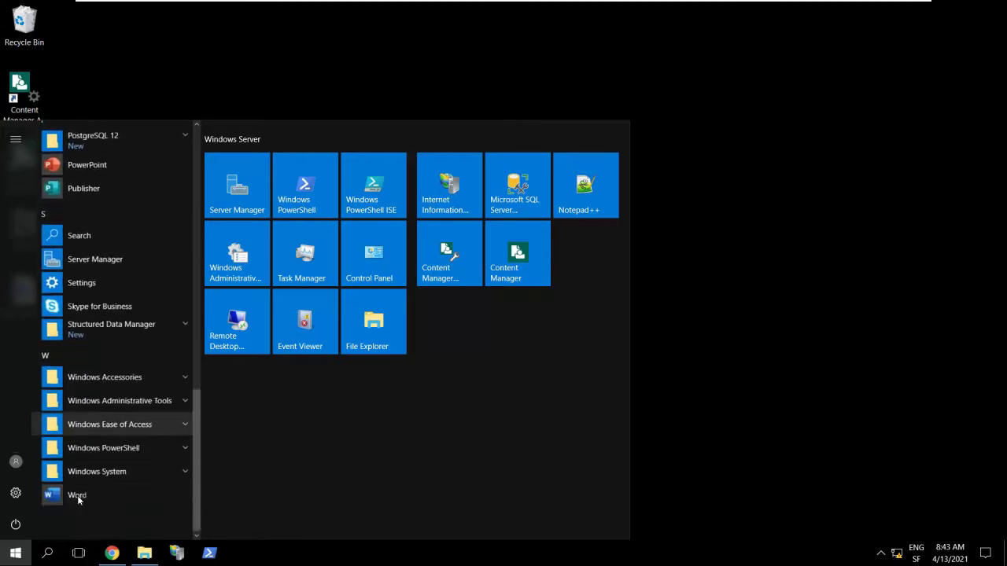
click(111, 328)
click(149, 372)
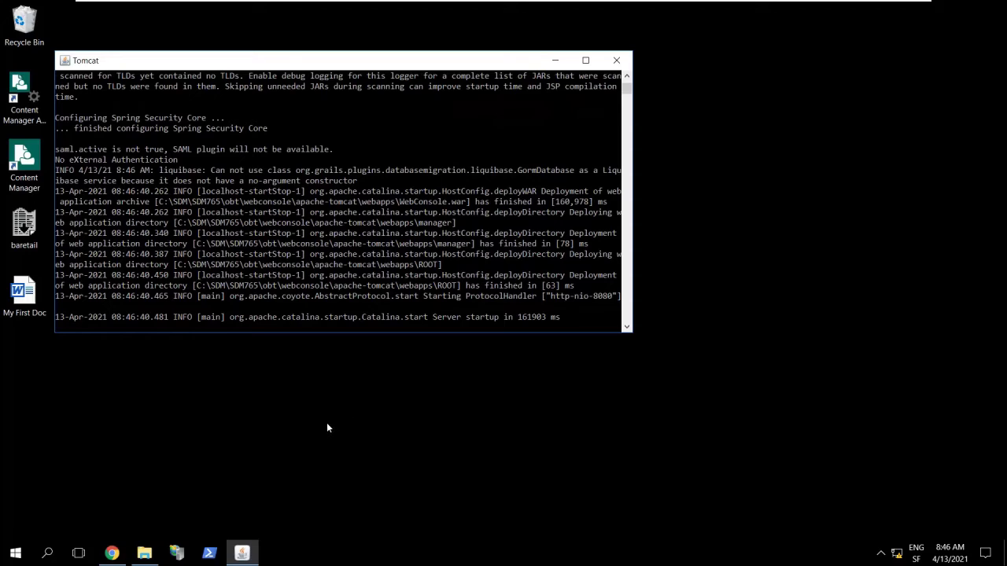
- In Chrome, remove installrep/restart from the address and load the base console URL
click(112, 555)
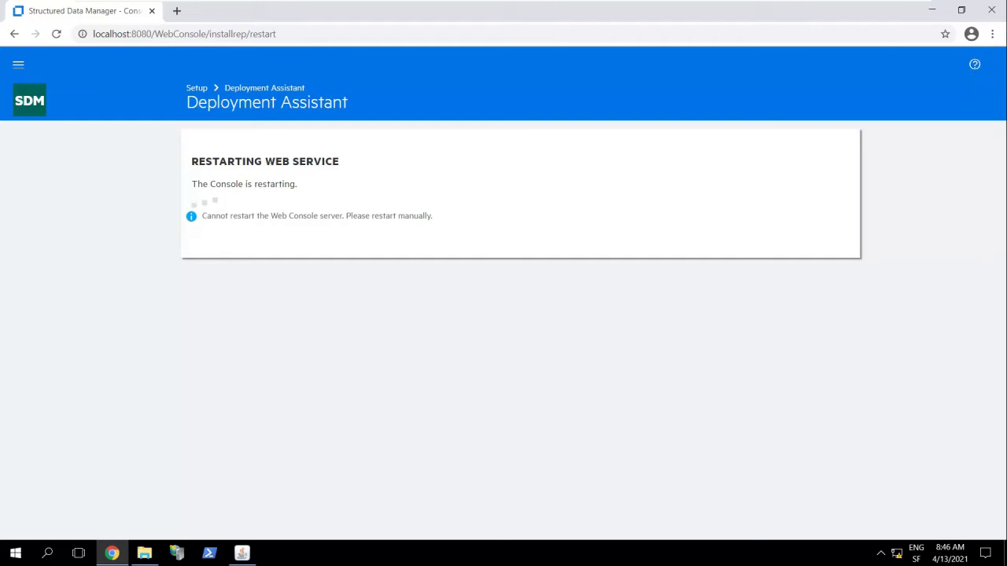
drag(208, 33, 275, 34)
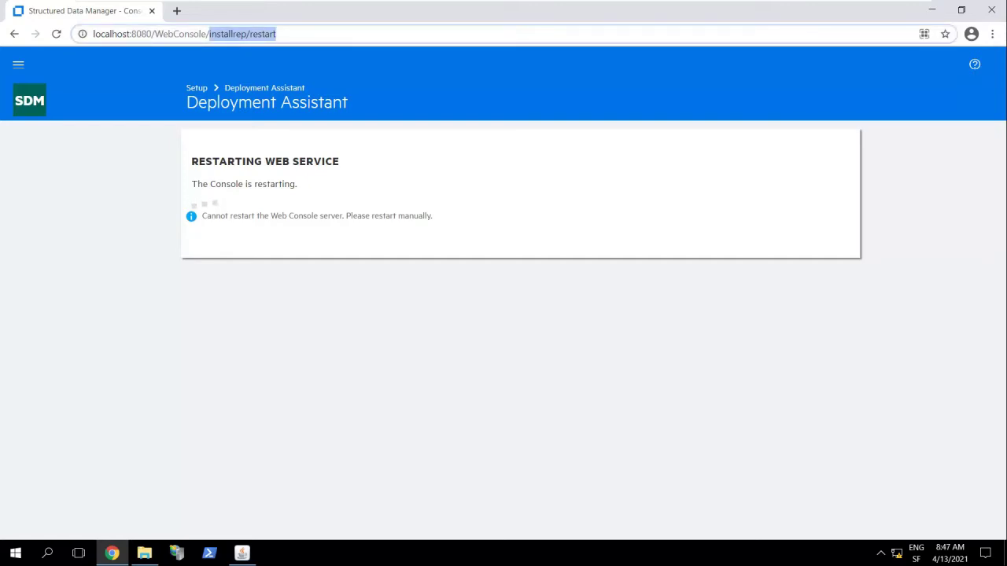
key(BackSpace)
key(Return)
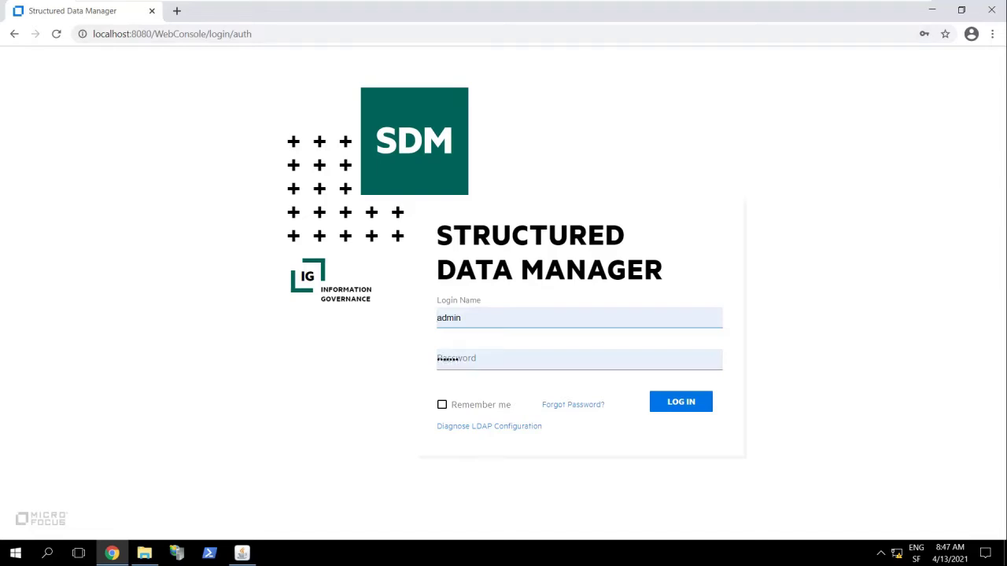
- Sign in to the Structured Data Manager Web Console as admin using the saved password
click(682, 403)
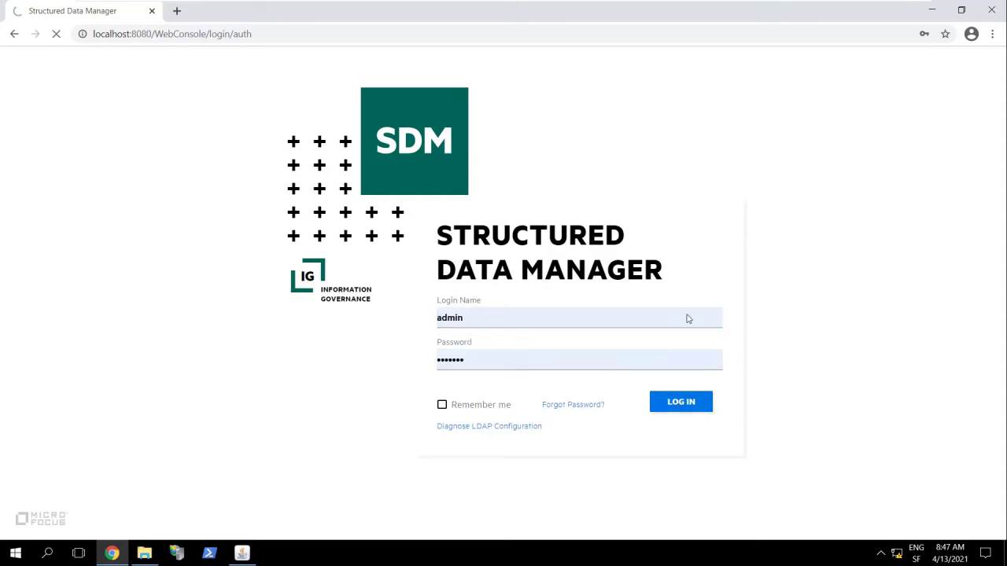